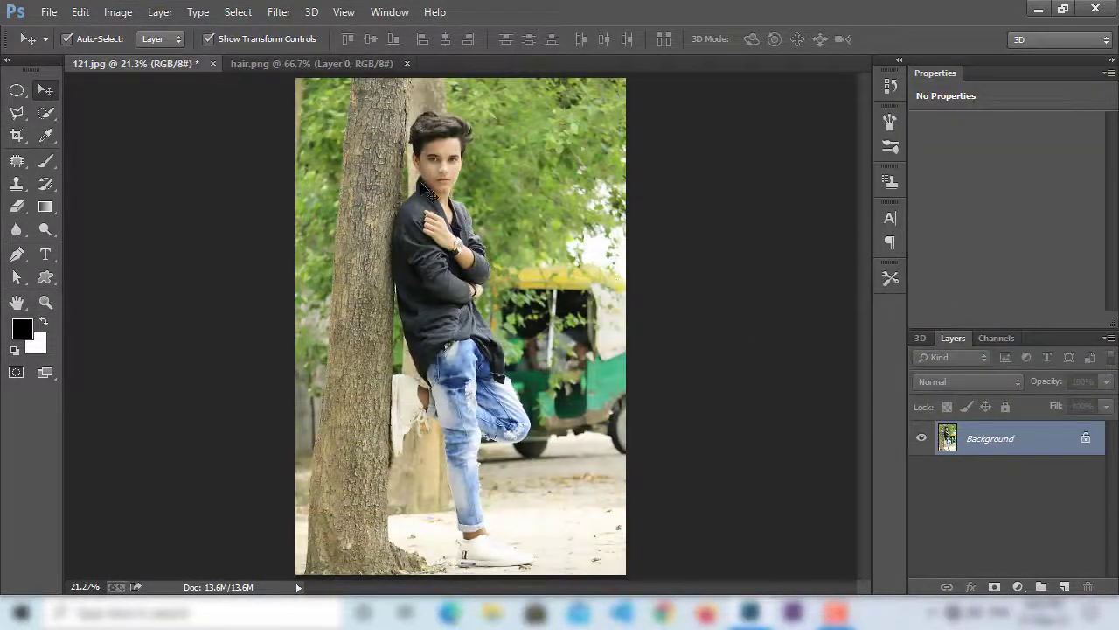
Step: Duplicate the Background layer into a Background copy
scroll(469, 234, "up", 2)
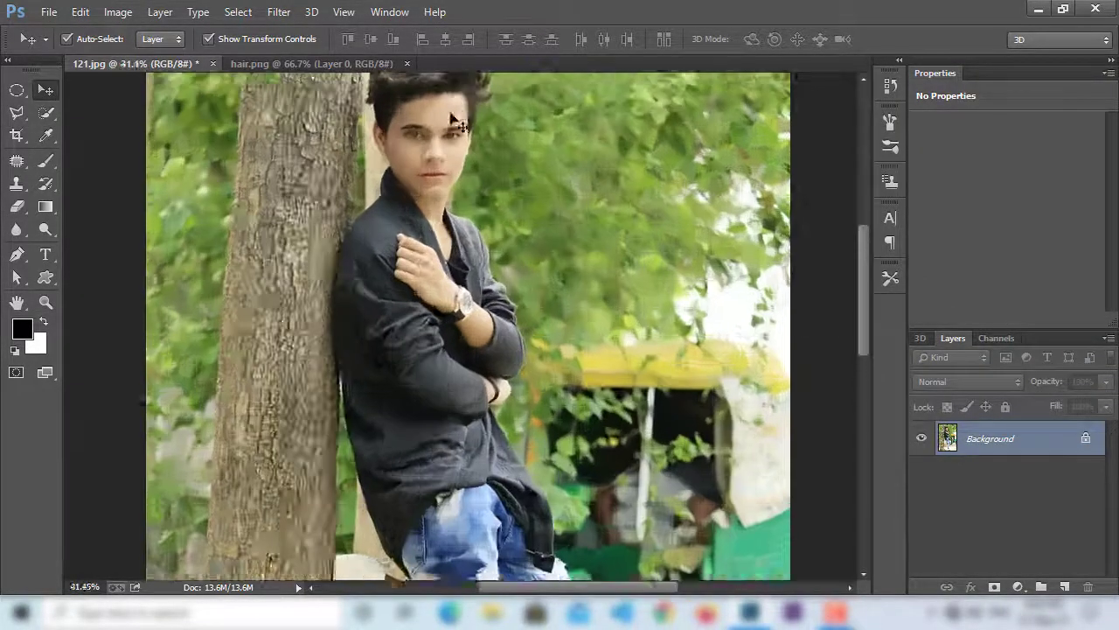
scroll(459, 201, "up", 2)
scroll(455, 186, "up", 1)
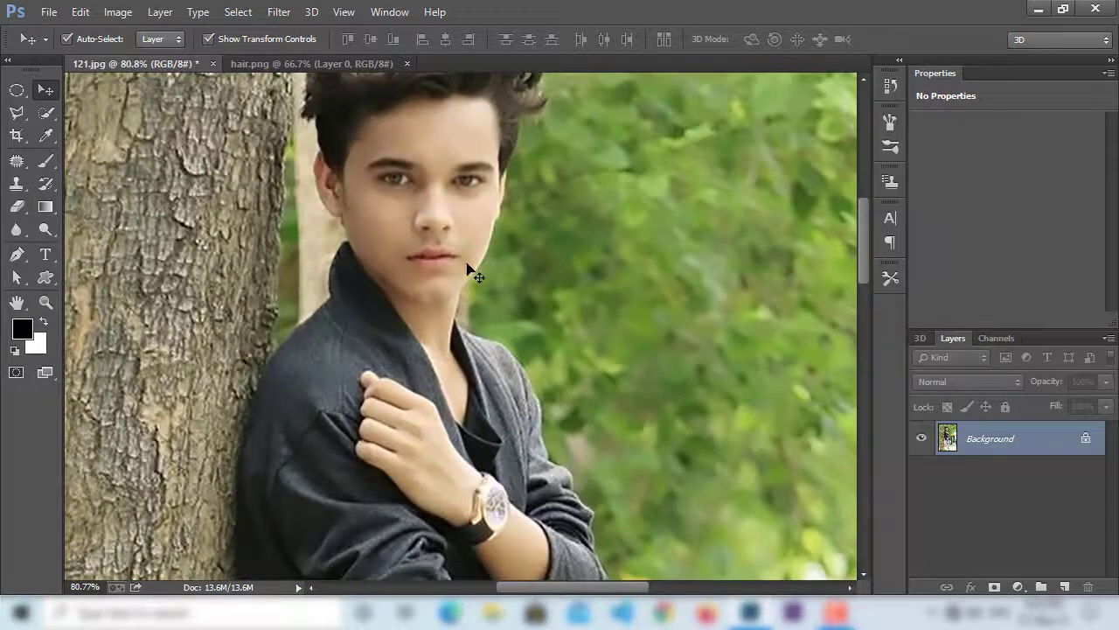
scroll(468, 265, "down", 1)
scroll(468, 265, "down", 2)
scroll(467, 264, "down", 1)
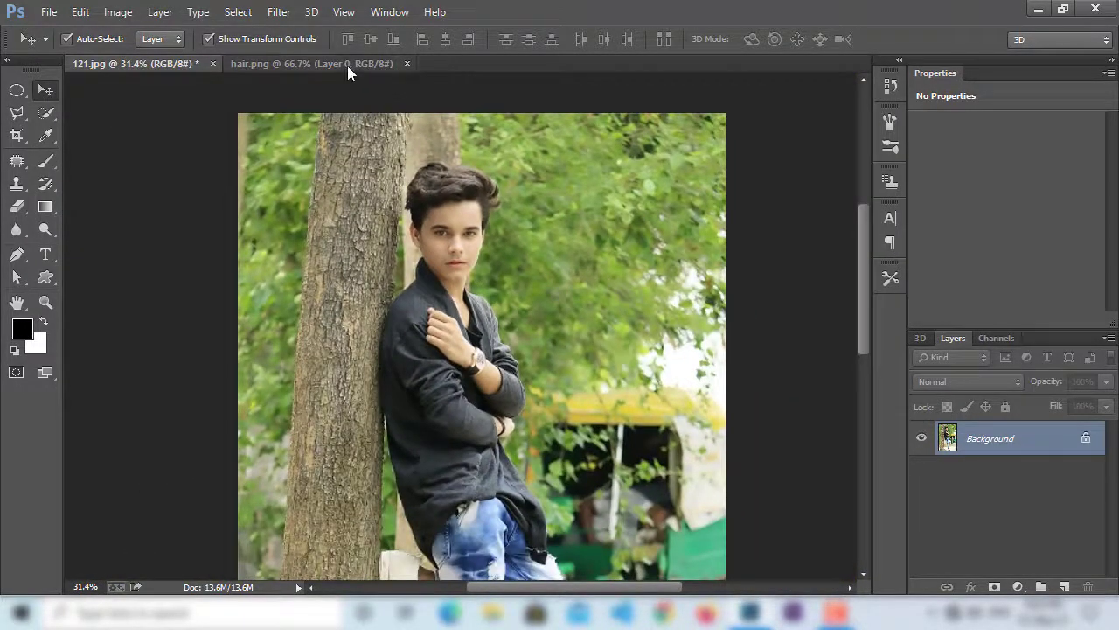
left_click_drag(1066, 431, 1064, 587)
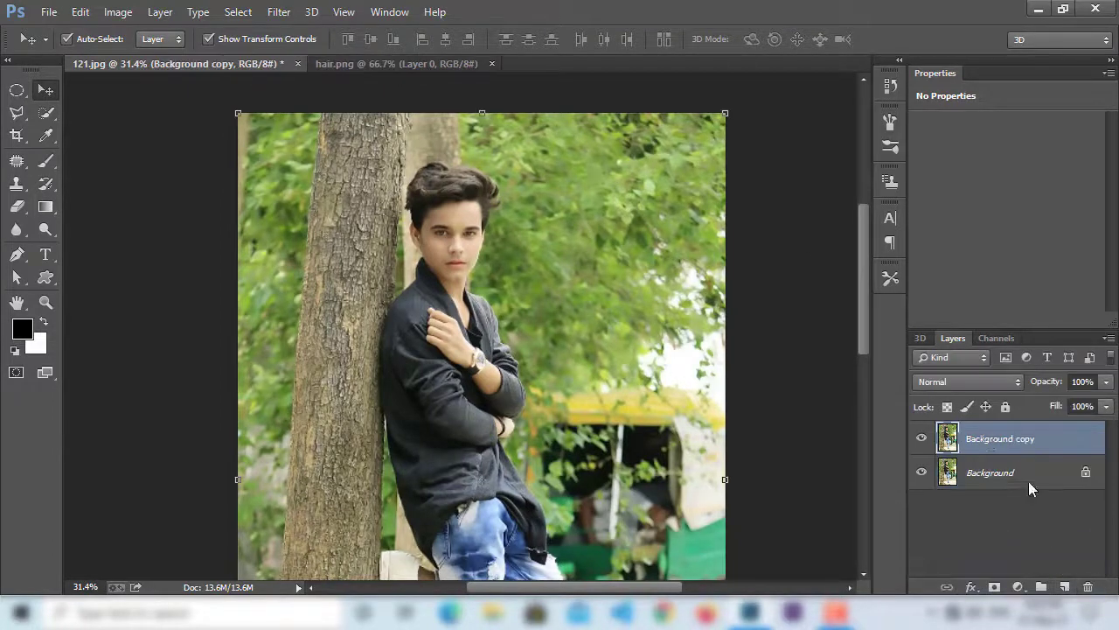
Step: Bring the hair from hair.png into 121.jpg as a new Layer 1
left_click(409, 64)
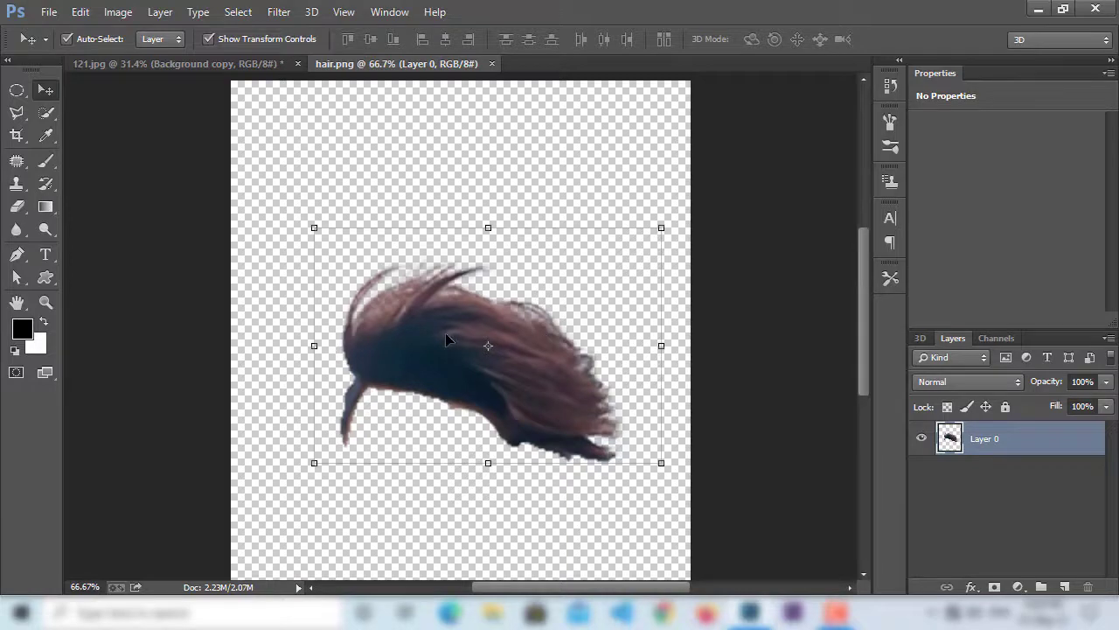
mouse_move(446, 339)
left_mouse_down()
mouse_move(401, 232)
mouse_move(431, 198)
left_mouse_up()
scroll(446, 194, "up", 3)
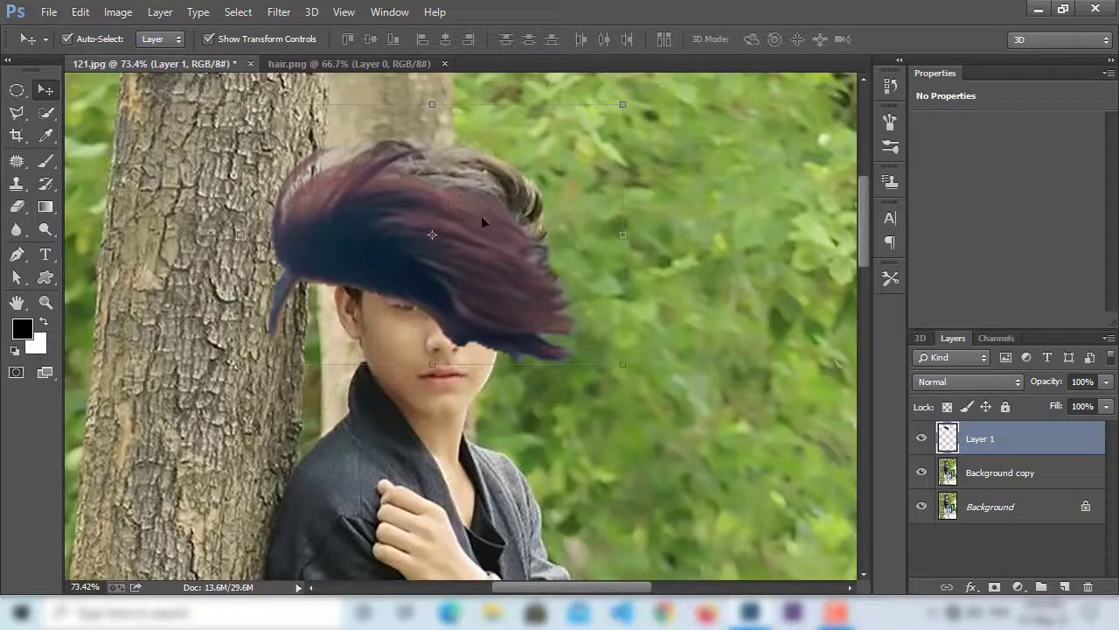
Step: Flip the hair horizontally, scale it to about 74%, tilt it about 13° and fit it on the head
key("ctrl+t")
right_click(462, 239)
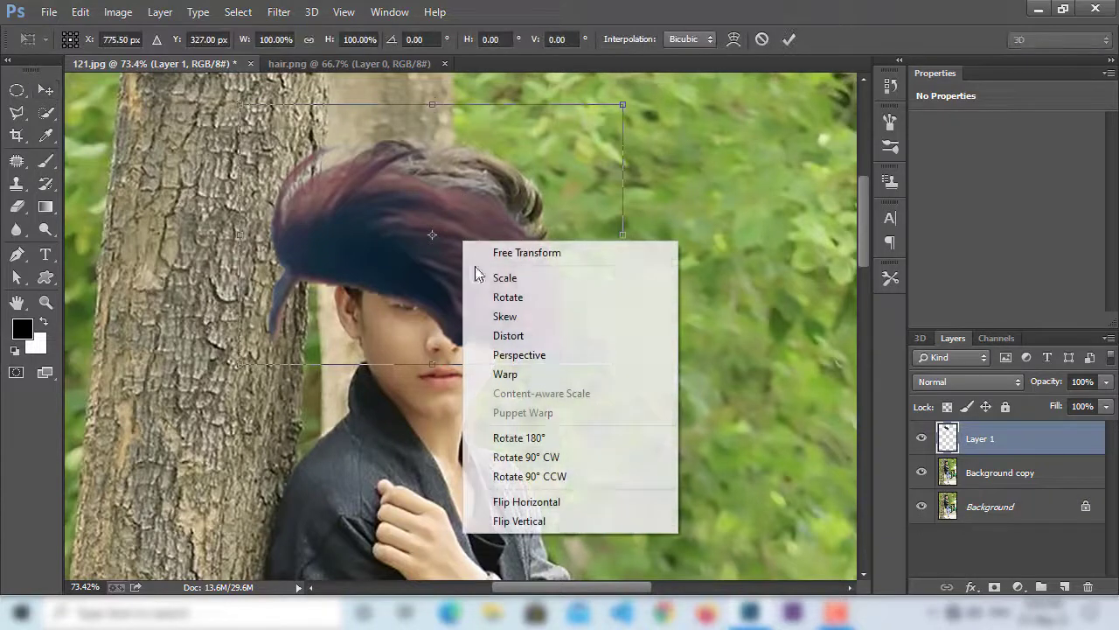
left_click(535, 502)
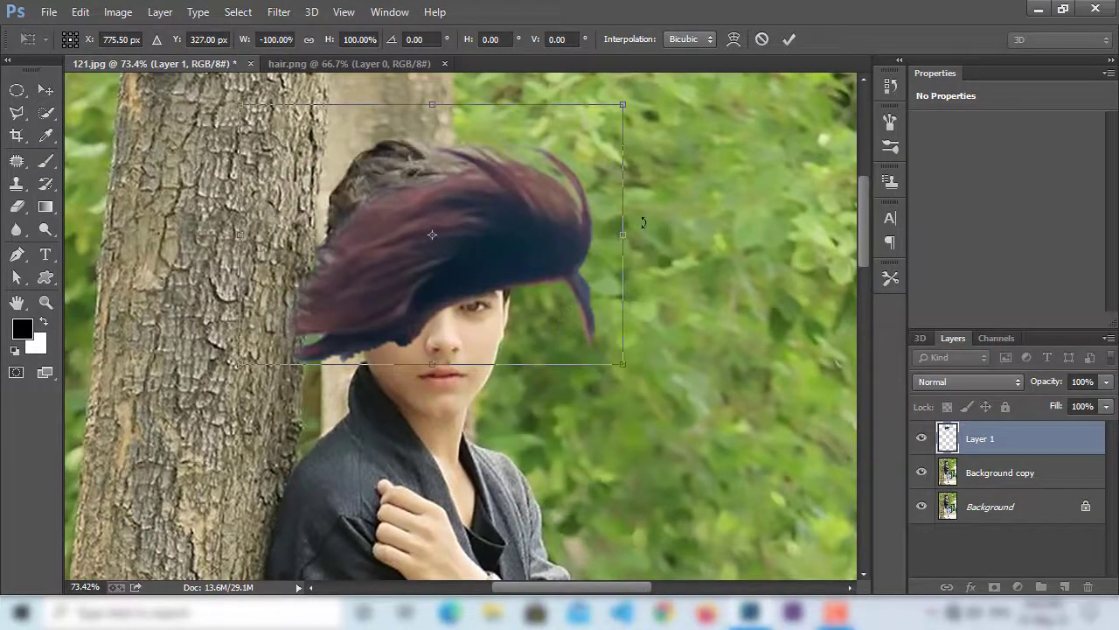
left_click_drag(626, 102, 525, 200)
left_click_drag(559, 123, 577, 175)
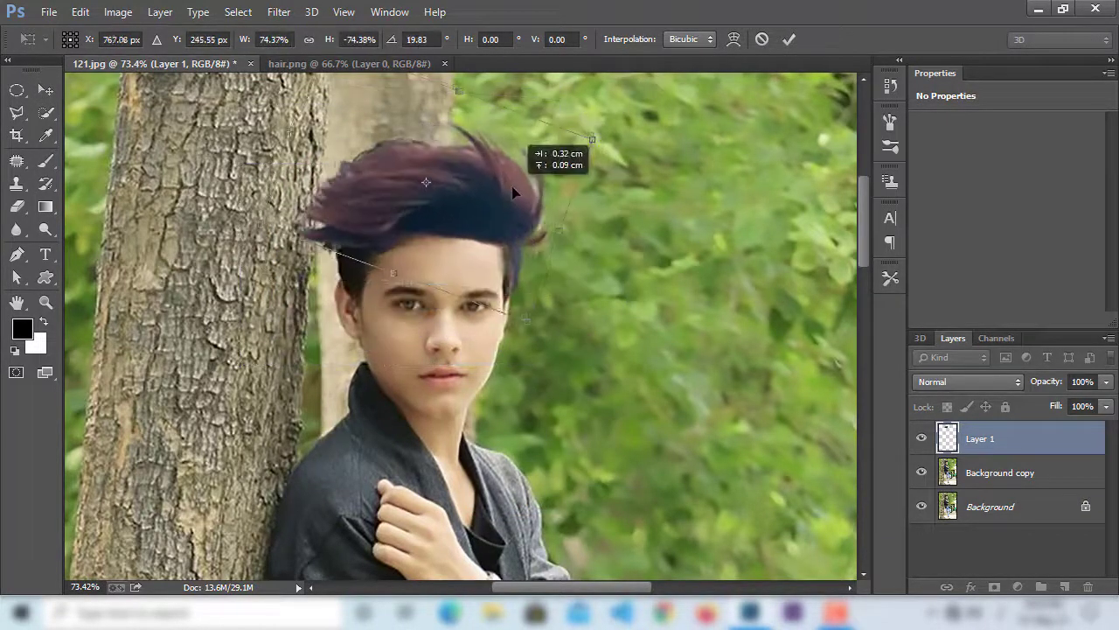
left_click_drag(505, 180, 511, 186)
left_click_drag(595, 170, 607, 162)
left_click_drag(503, 179, 500, 205)
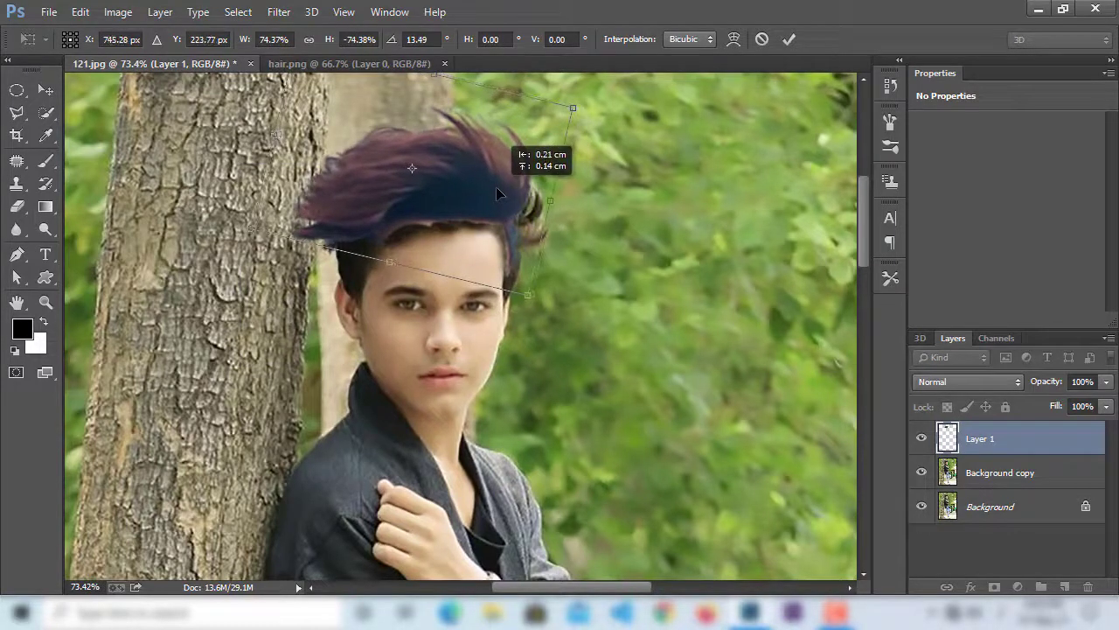
key("Return")
key("ctrl+l")
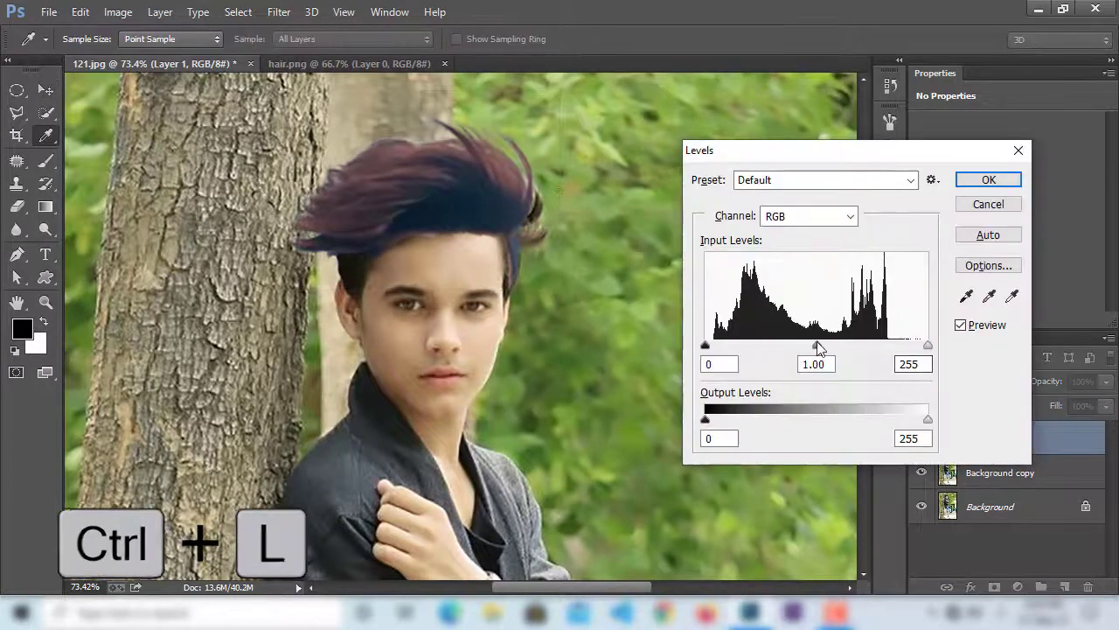
Step: Darken the hair with Levels midtones 0.74 and output 20–229, then give Layer 1 a mask
left_click_drag(817, 345, 840, 348)
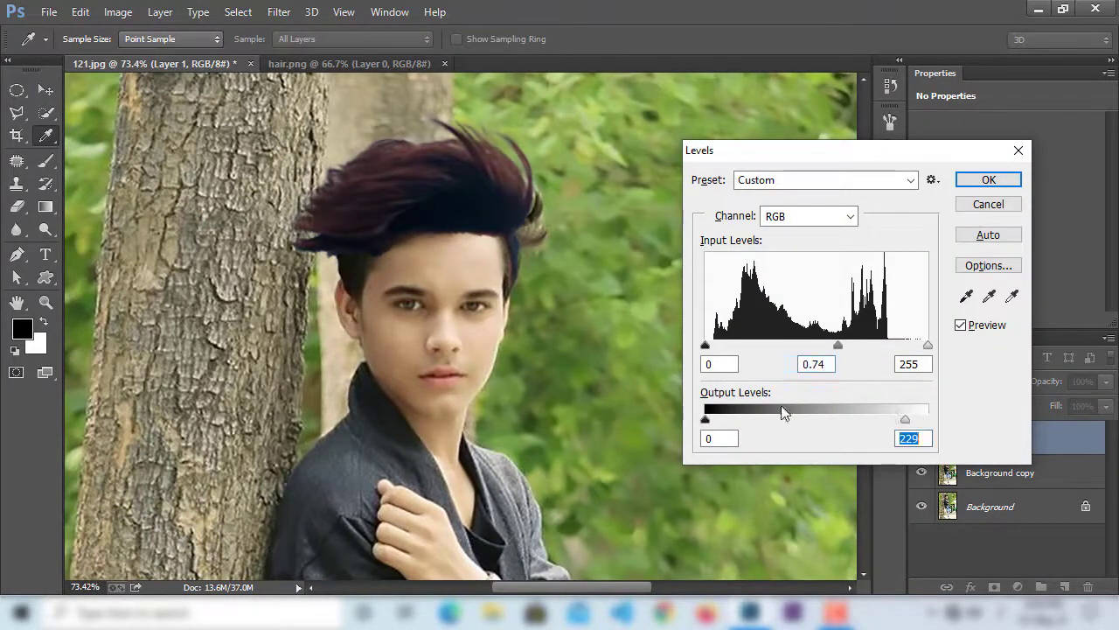
left_click_drag(706, 419, 722, 420)
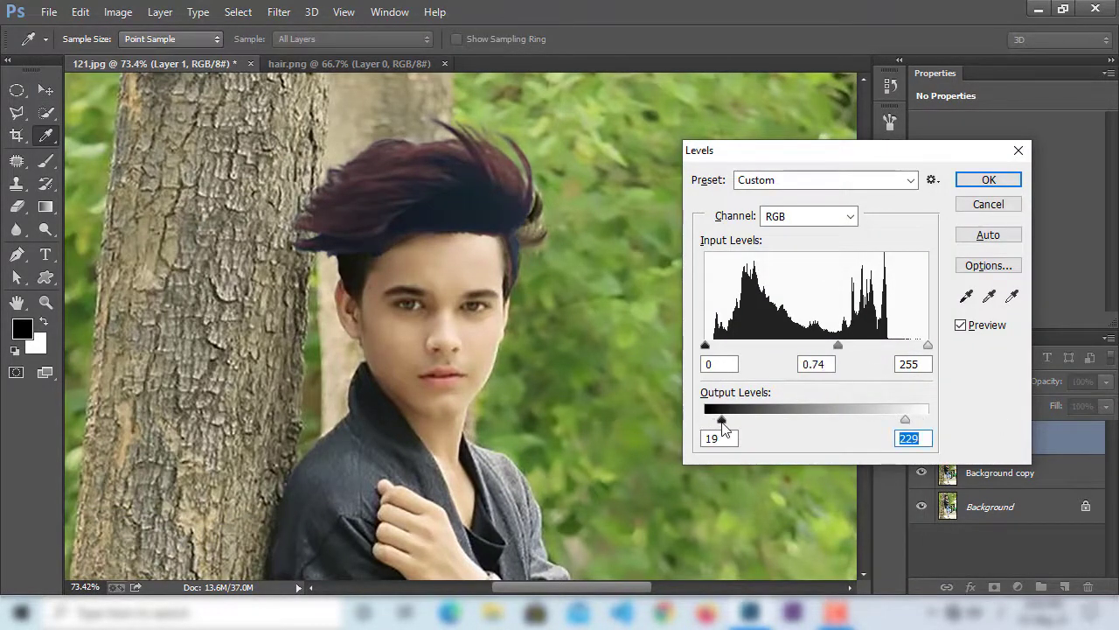
left_click(988, 179)
left_click(995, 585)
Step: Paint black on Layer 1's mask to hide the hair's hard edges beside the face and forehead
scroll(425, 175, "up", 2)
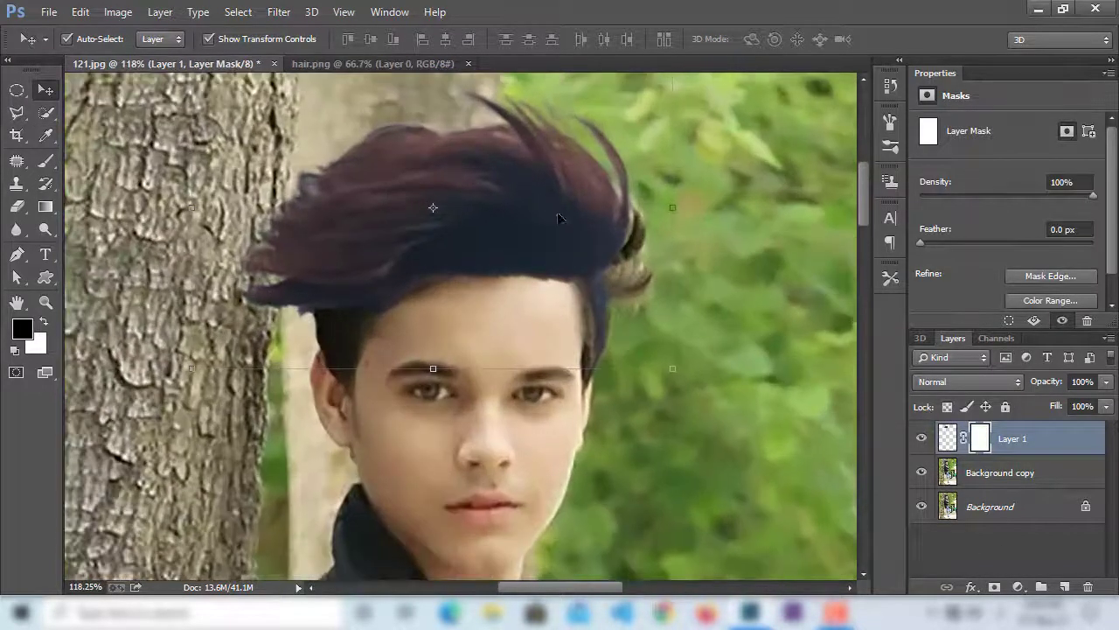
scroll(425, 175, "up", 3)
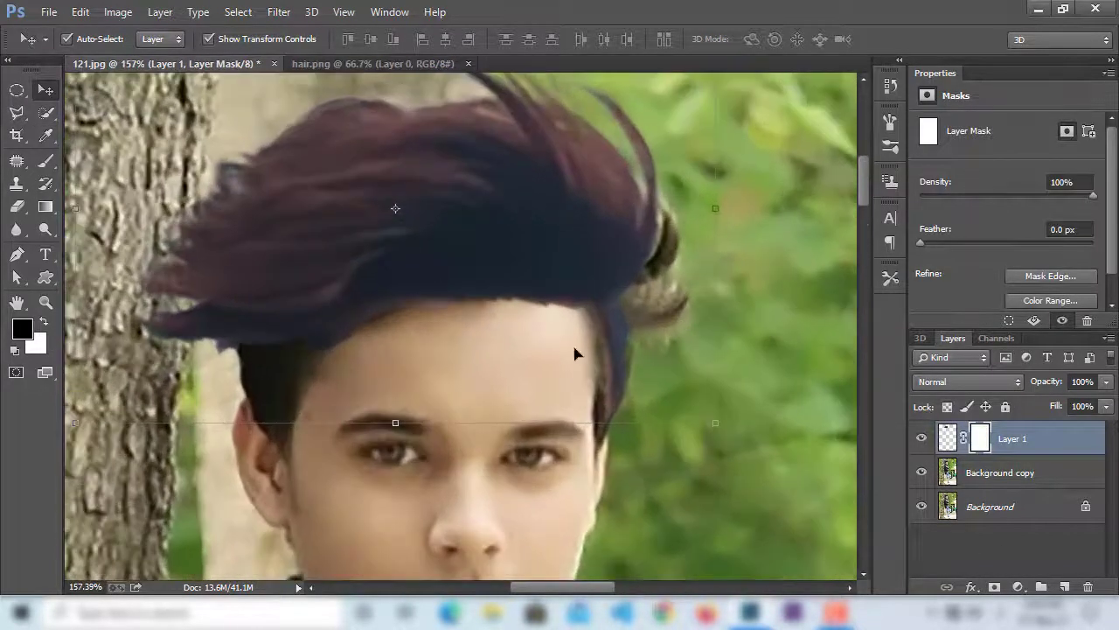
left_click(46, 162)
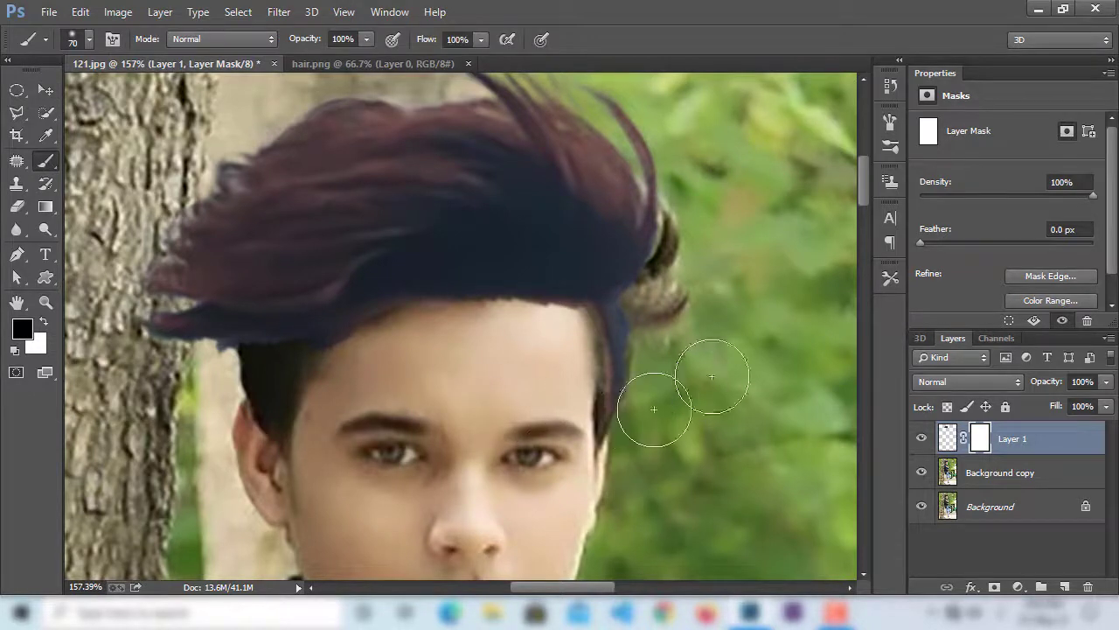
left_click_drag(634, 332, 641, 366)
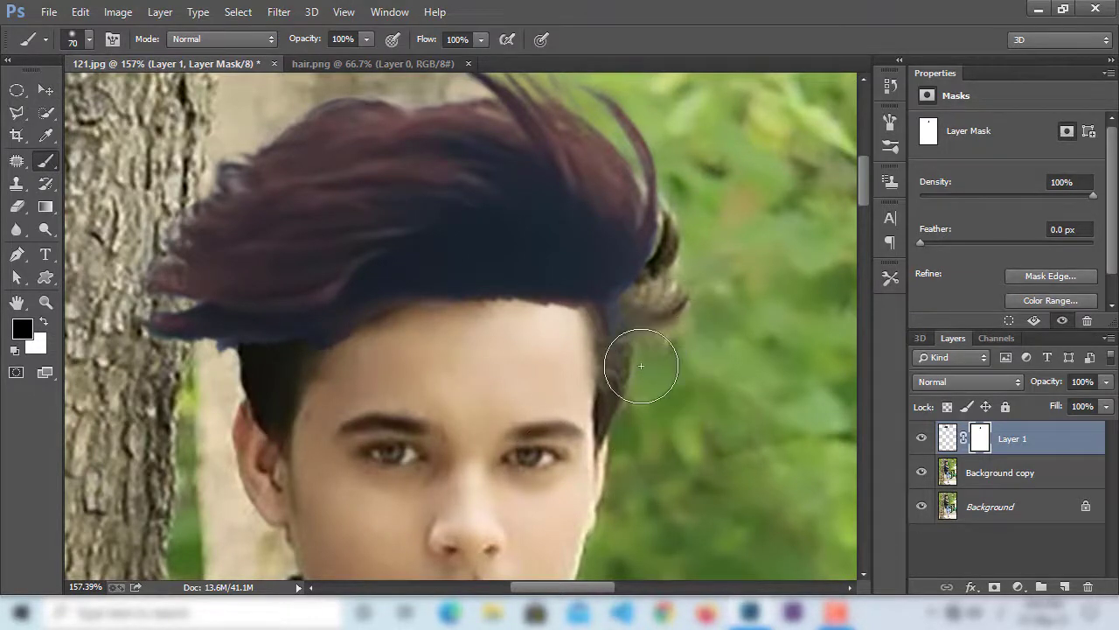
key("bracketright")
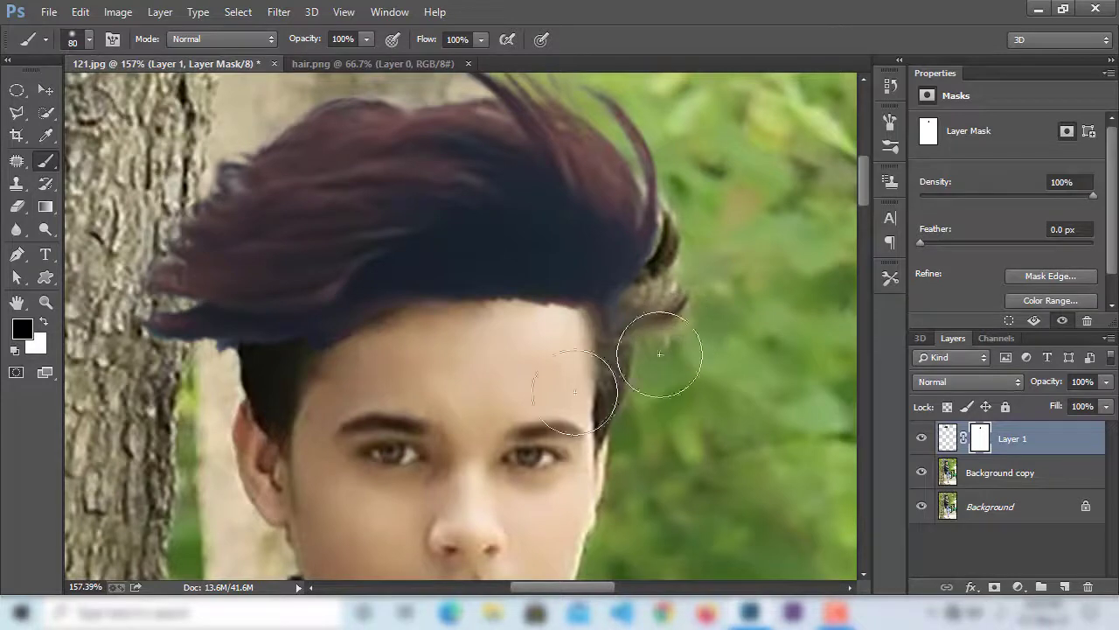
left_click_drag(513, 360, 382, 378)
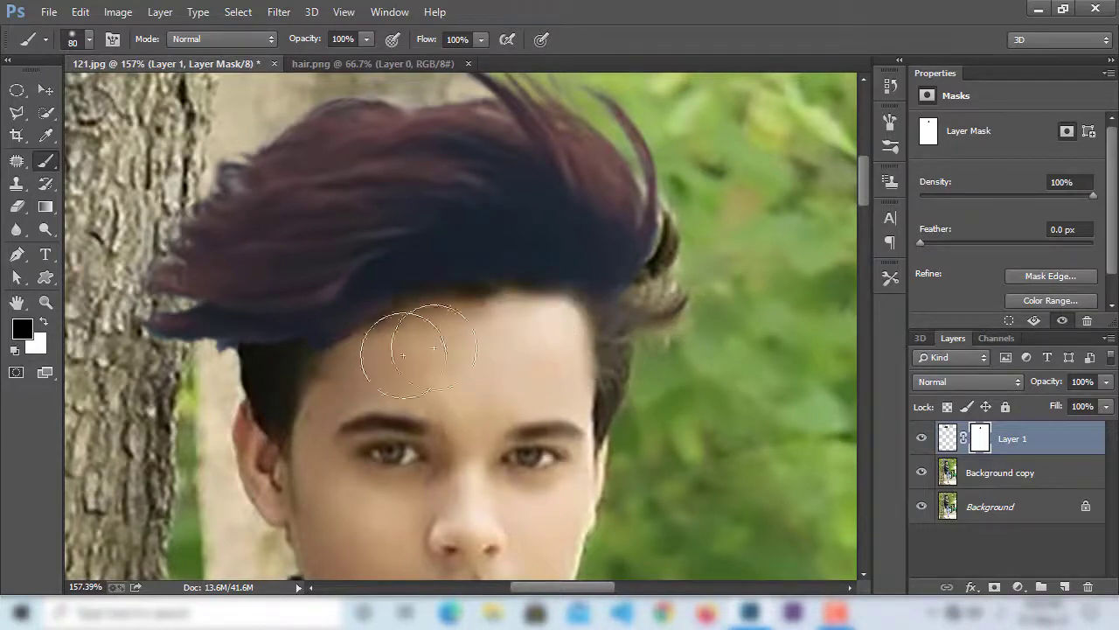
key("bracketleft")
key("bracketleft")
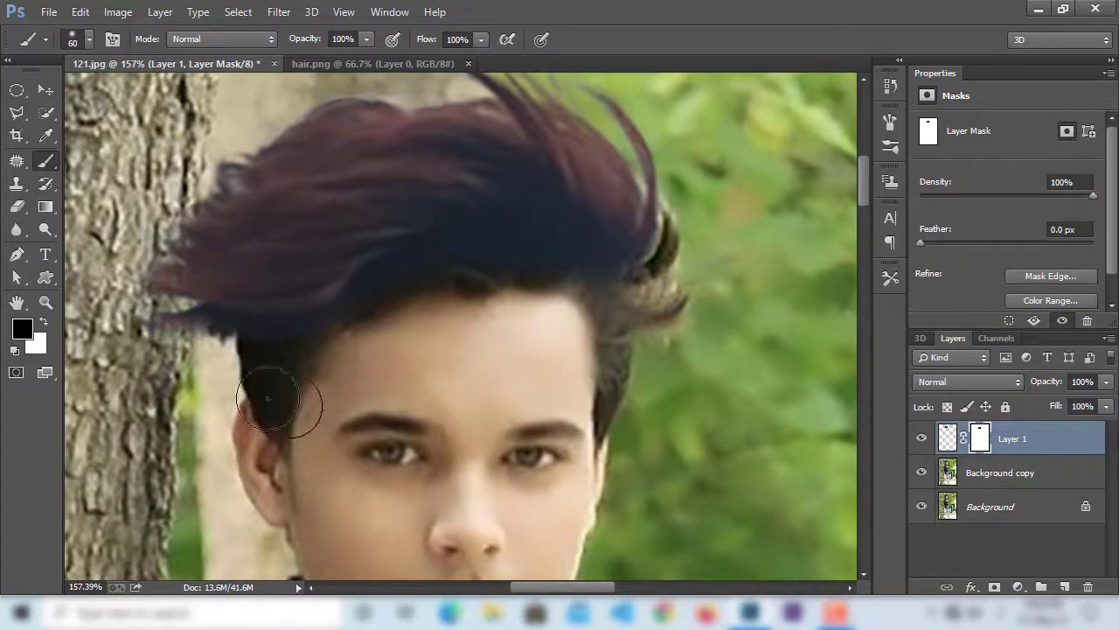
scroll(306, 390, "down", 5)
scroll(306, 390, "up", 2)
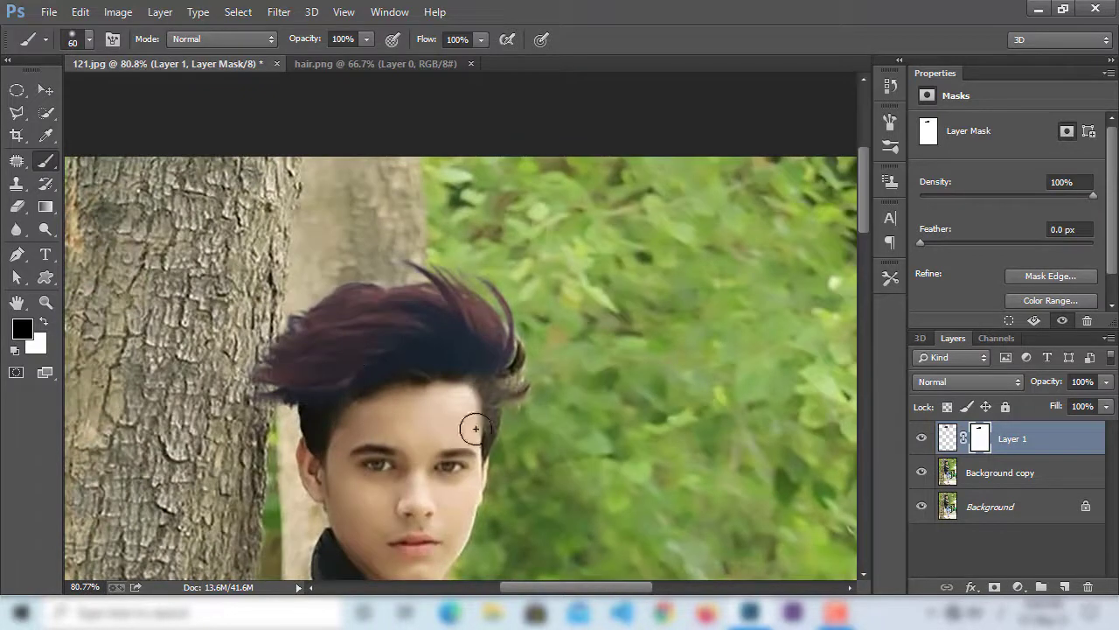
left_click_drag(474, 353, 495, 235)
scroll(485, 241, "down", 3)
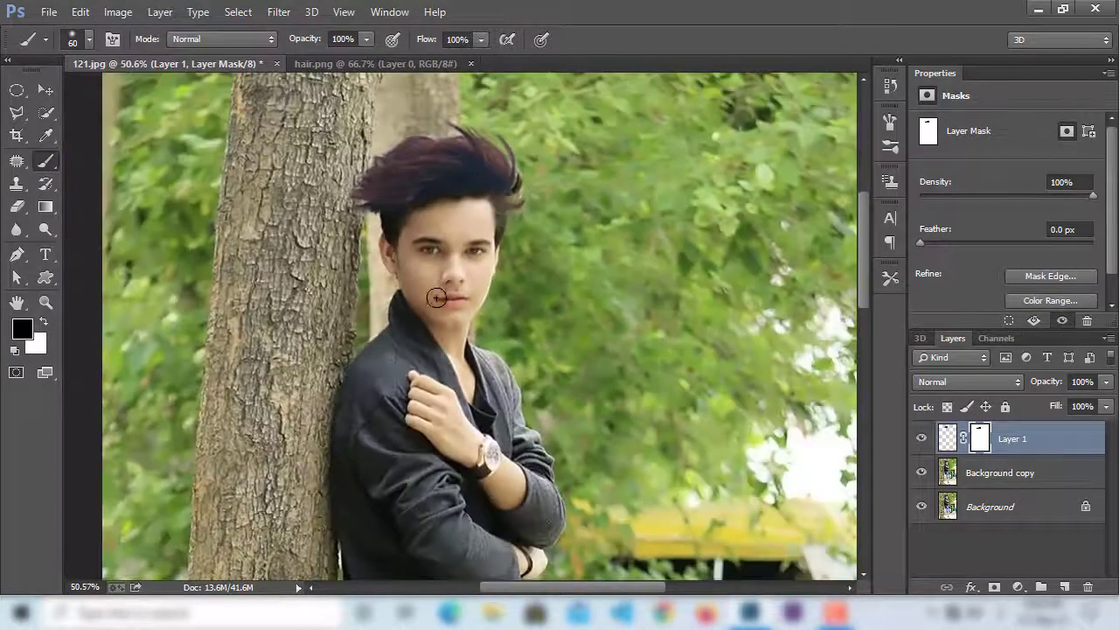
scroll(444, 288, "down", 2)
scroll(444, 288, "down", 1)
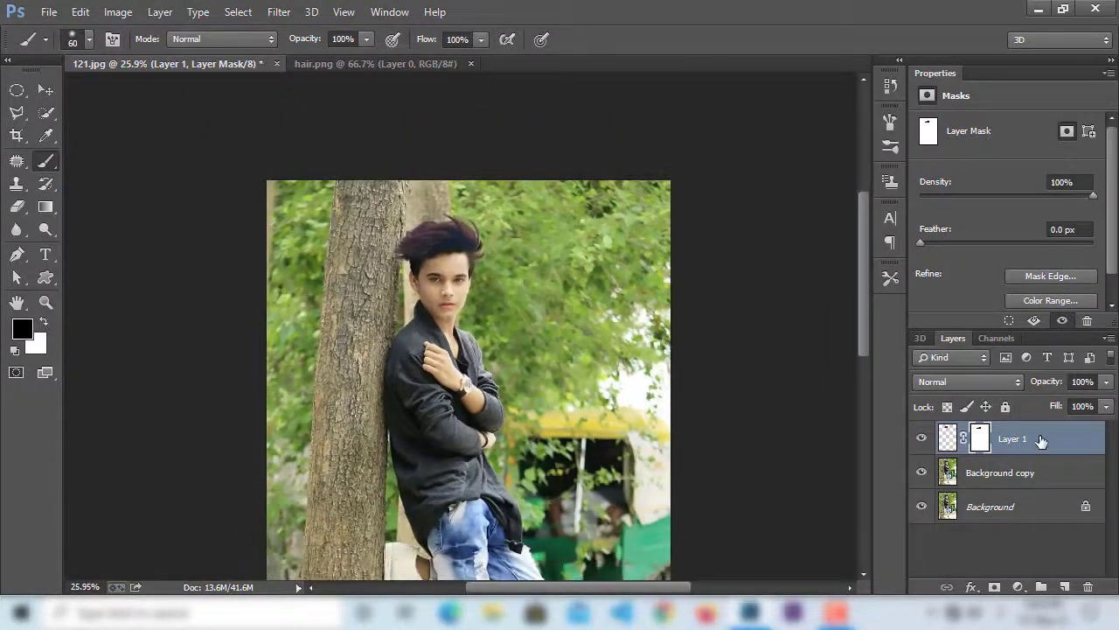
Step: Merge the hair layer down into Background copy and launch Color Efex Pro 4 on it
right_click(1040, 441)
left_click(737, 492)
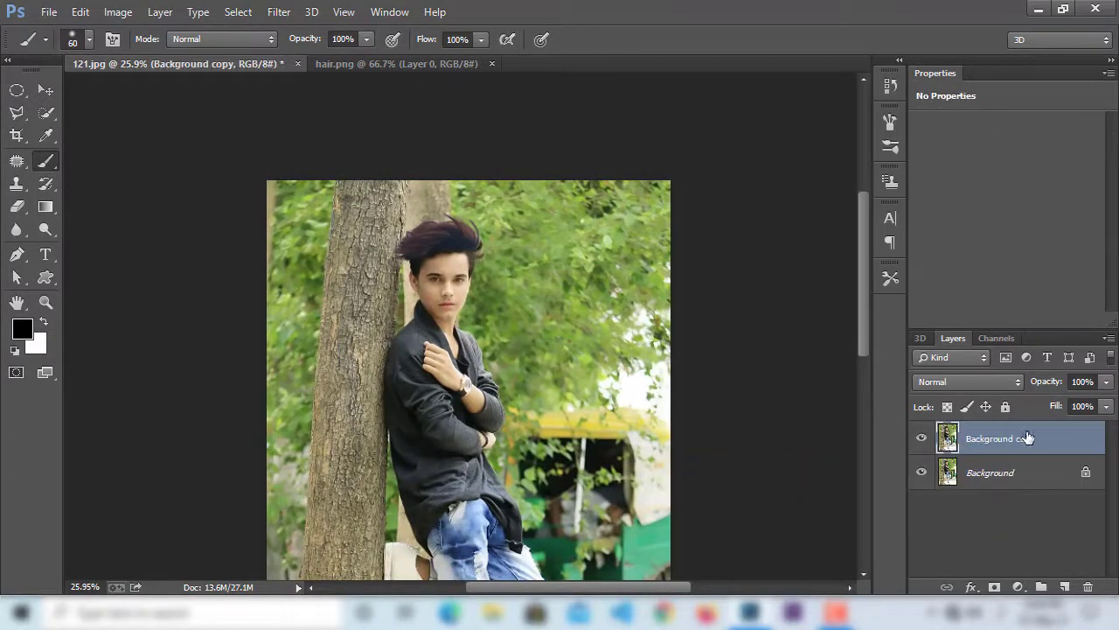
scroll(441, 253, "down", 1)
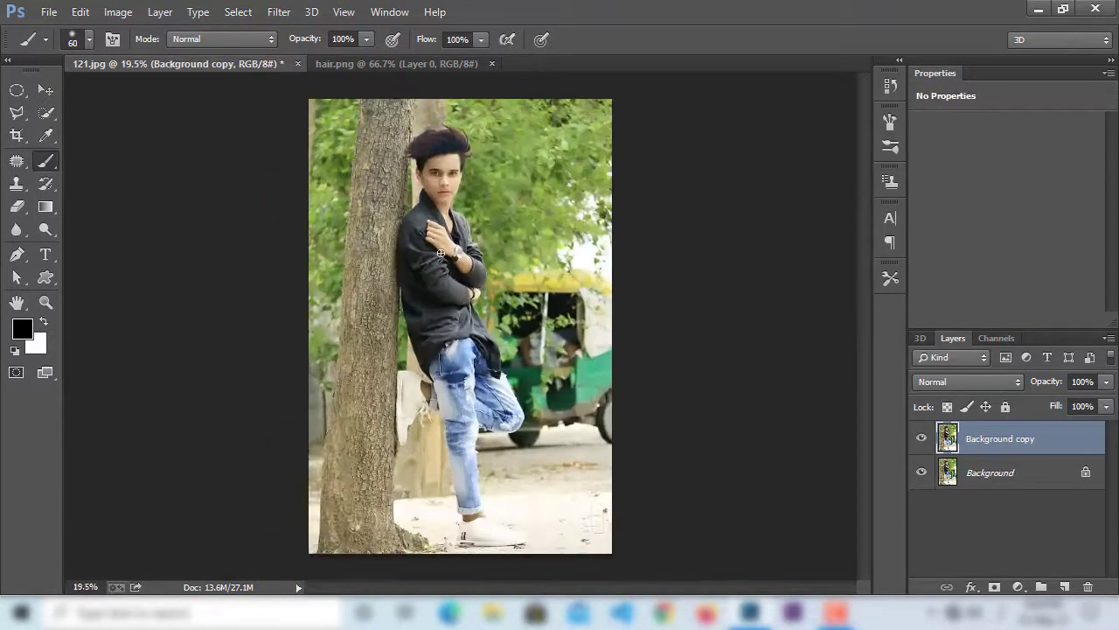
left_click(280, 12)
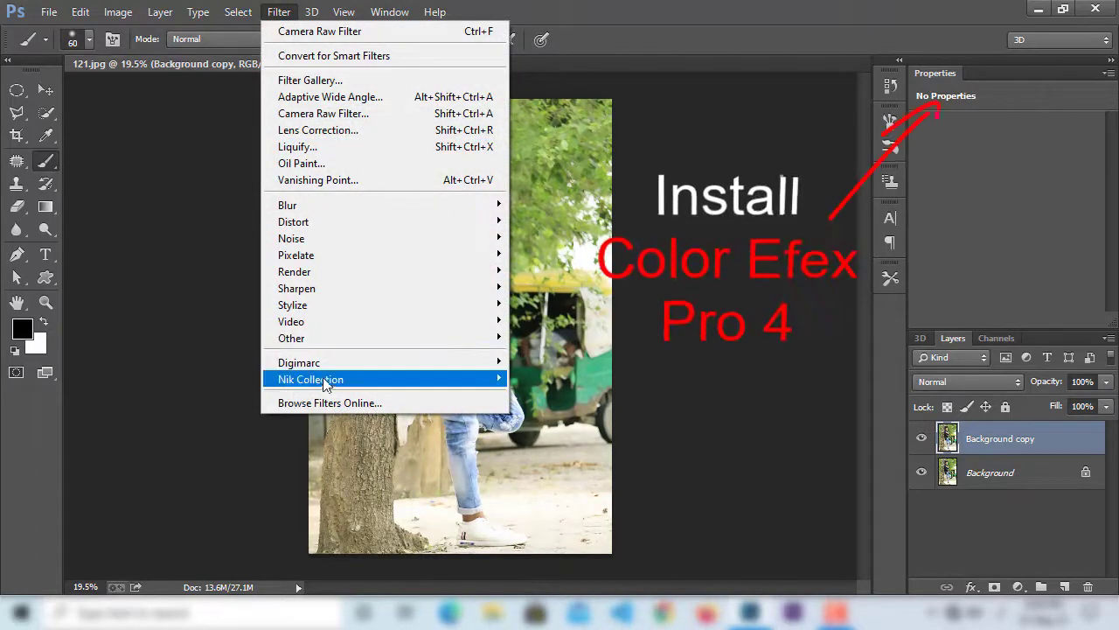
mouse_move(311, 379)
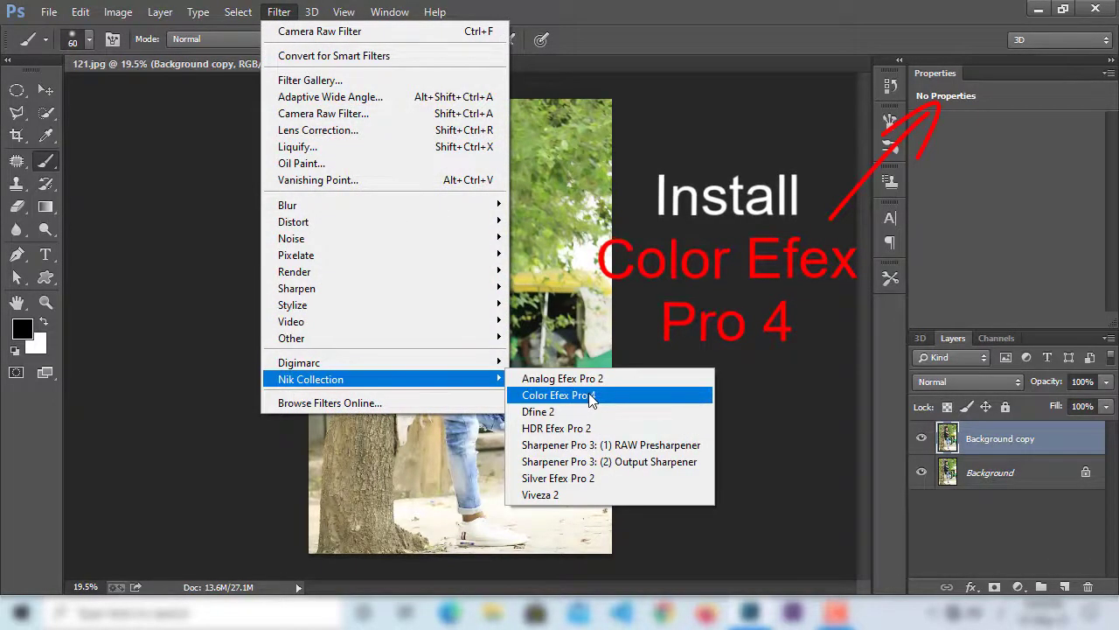
left_click(590, 398)
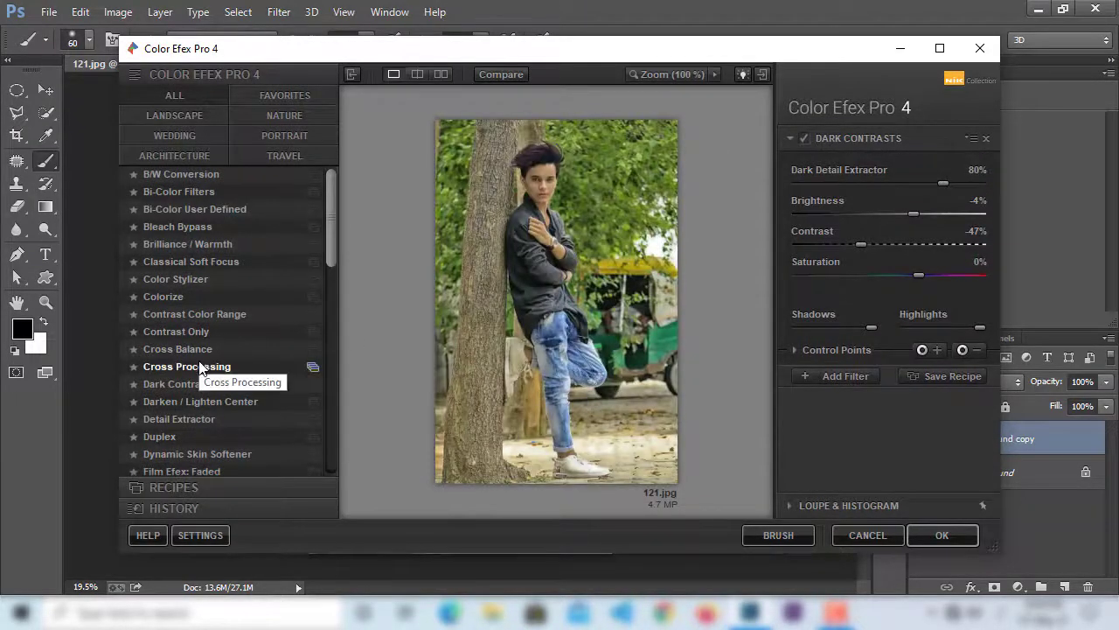
Step: Apply Dark Contrasts at brightness -1%, contrast -66%, saturation -2%, and add a second filter slot
left_click(184, 385)
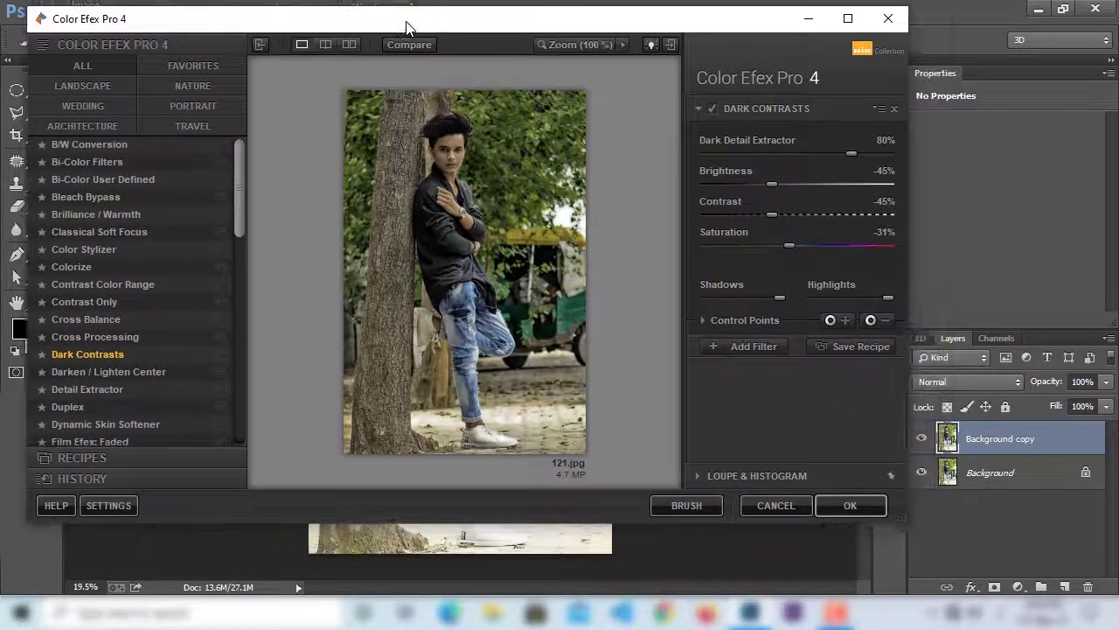
left_click_drag(478, 58, 357, 23)
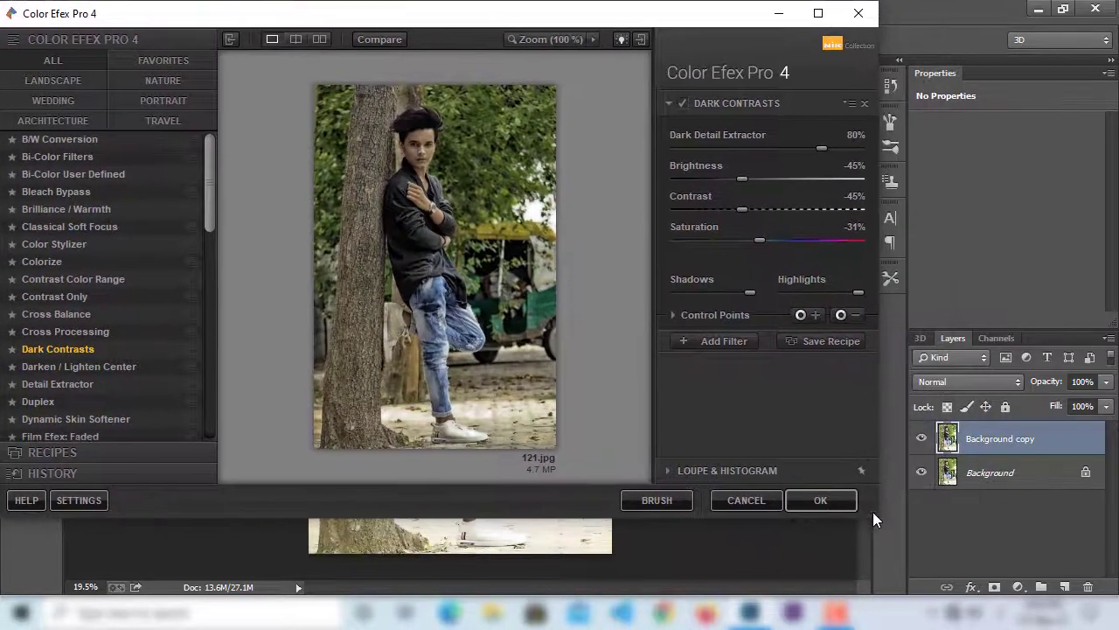
left_click_drag(875, 515, 1114, 590)
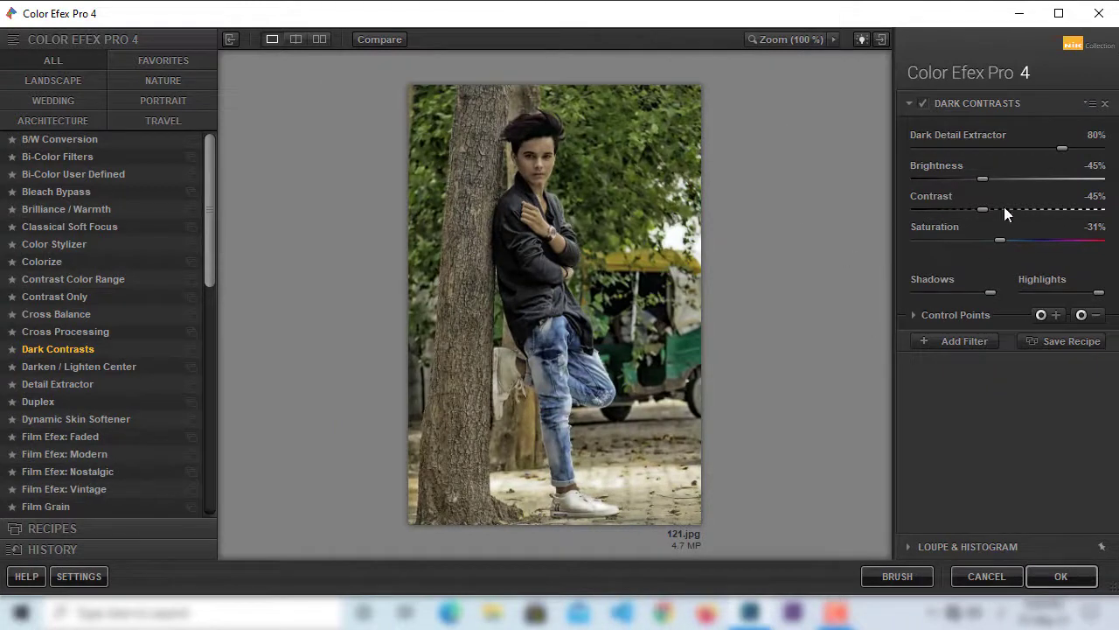
left_click_drag(1003, 179, 1037, 178)
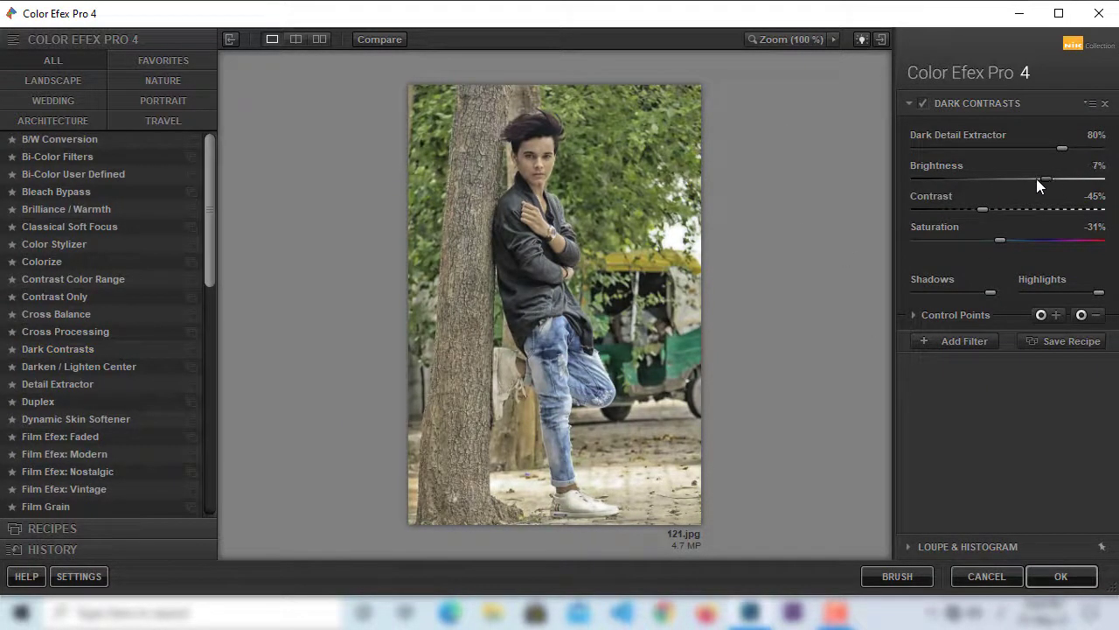
left_click_drag(1001, 237, 1036, 240)
left_click_drag(983, 210, 972, 211)
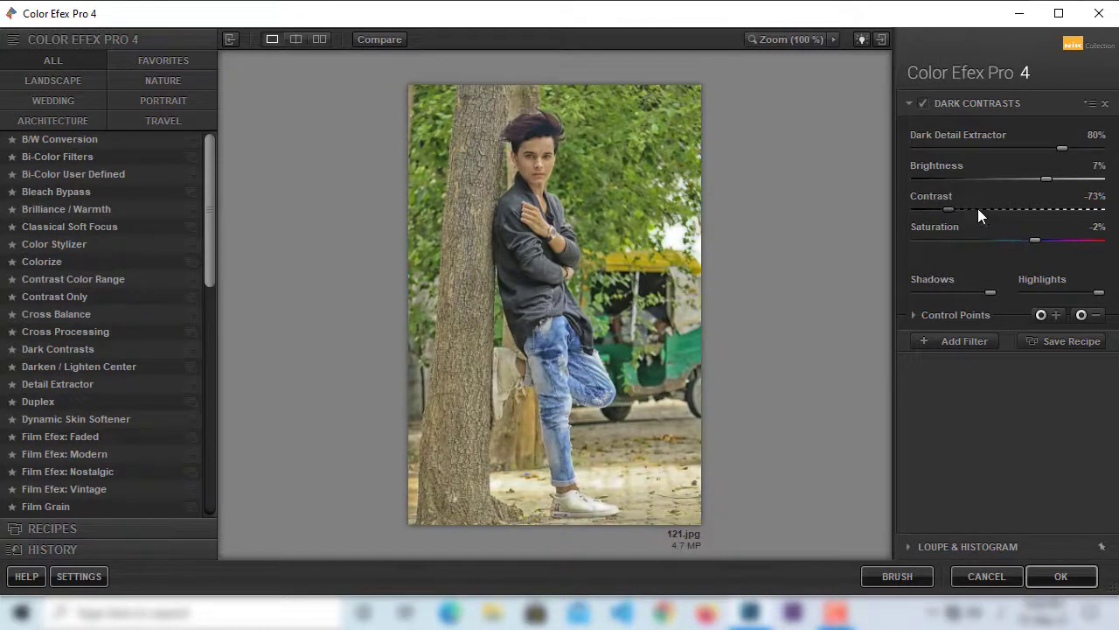
left_click(976, 210)
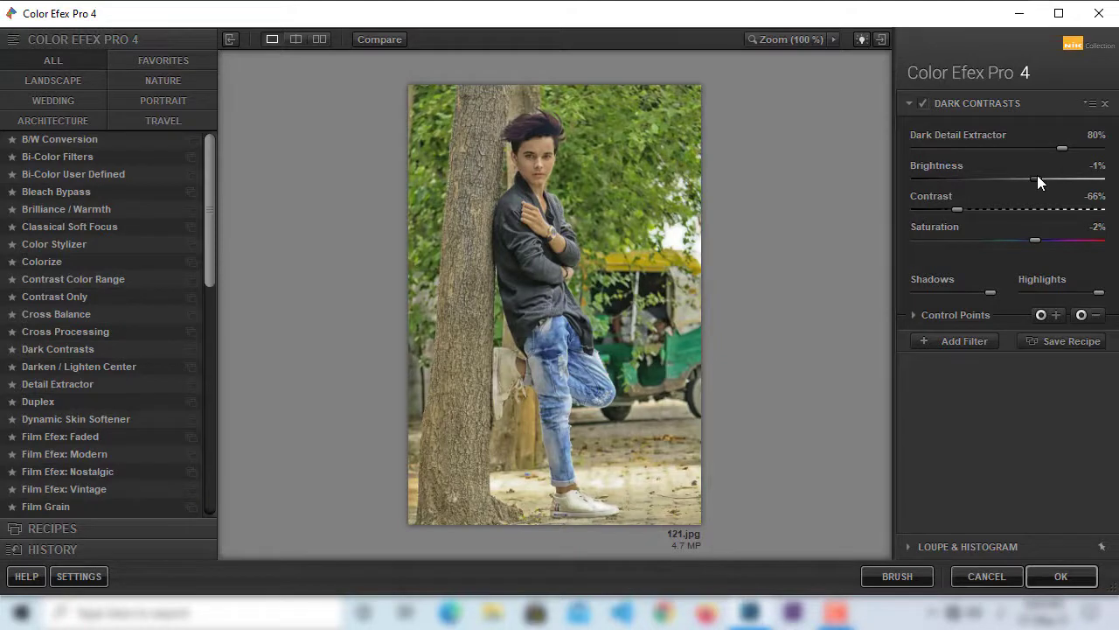
left_click(962, 341)
Step: Add Indian Summer with Method 1 and Enhance Foliage 50%, and apply the filters to Photoshop
scroll(83, 475, "down", 1)
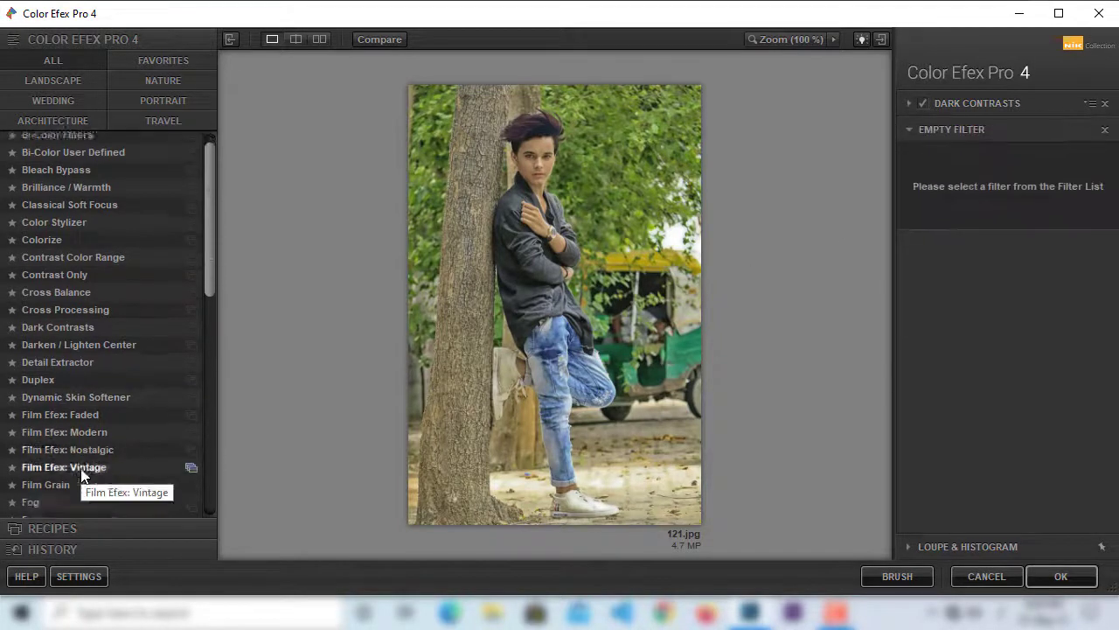
scroll(83, 475, "down", 5)
left_click(73, 445)
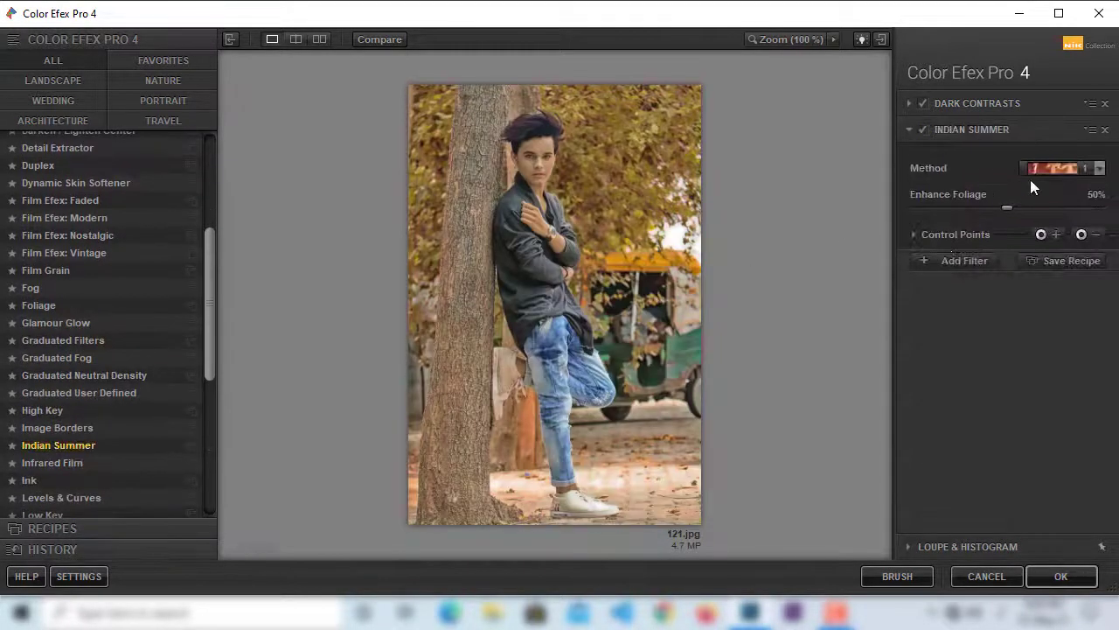
left_click(1084, 169)
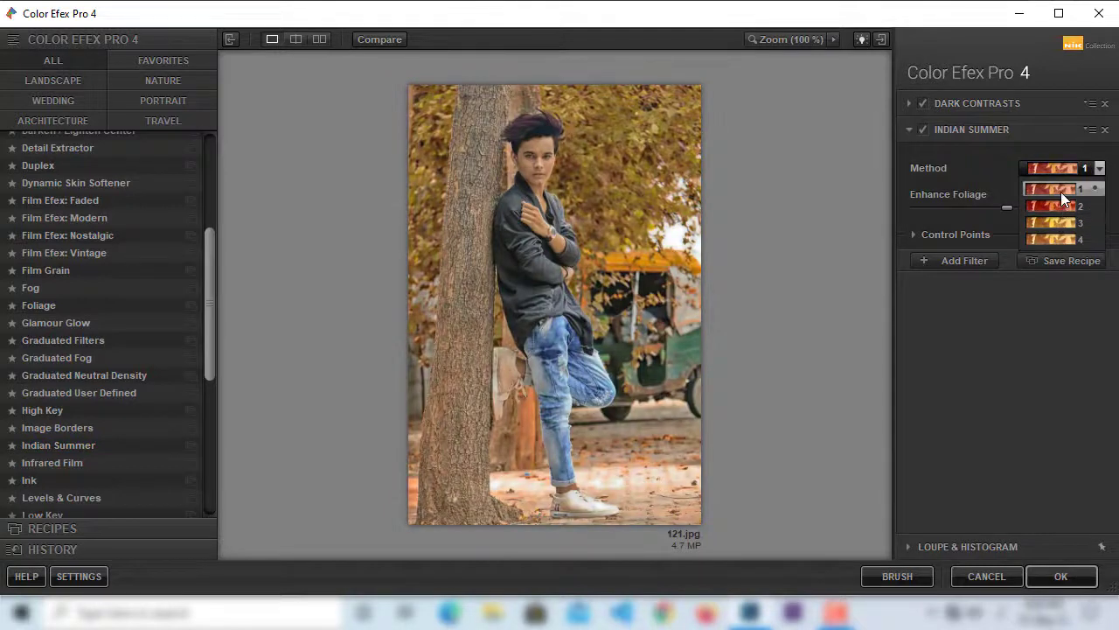
left_click(1060, 192)
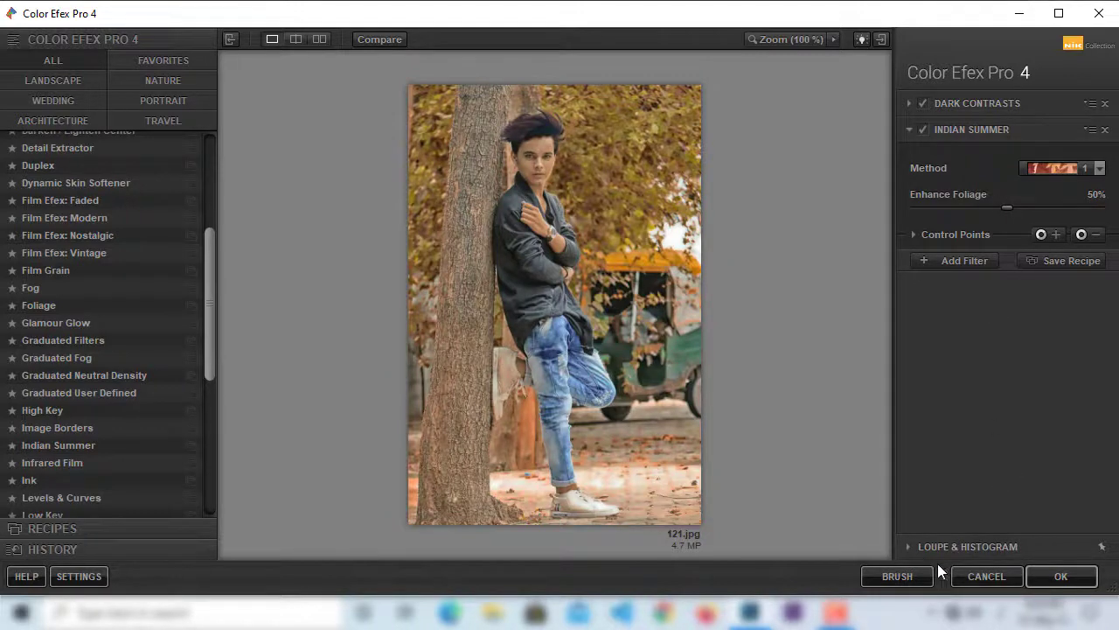
left_click(1044, 574)
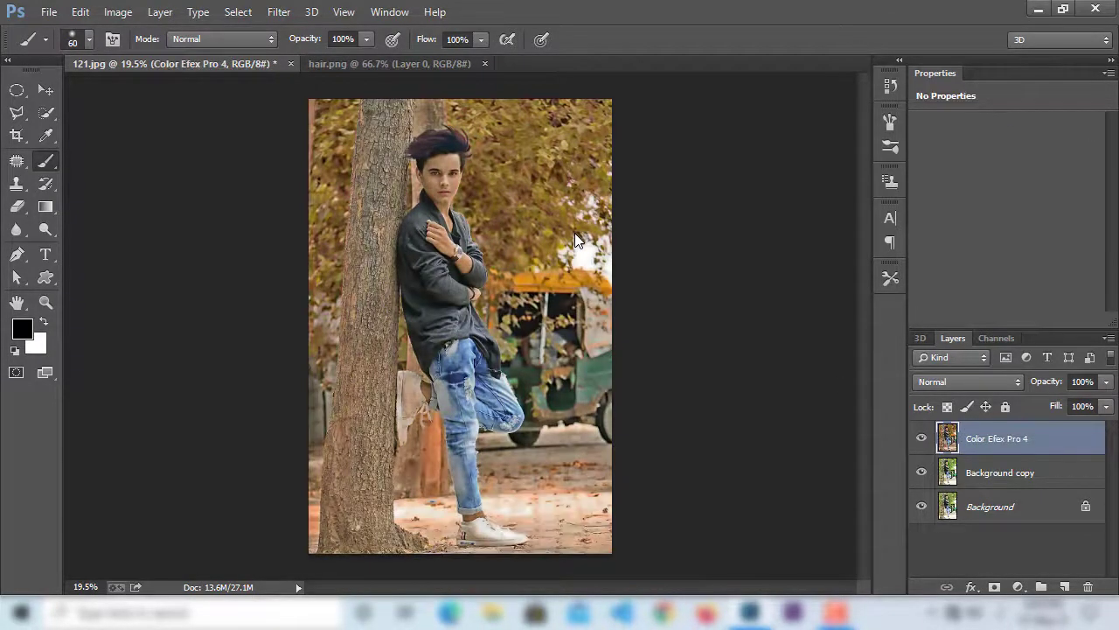
Step: Mask the Color Efex Pro 4 layer and paint the boy's face back to its original skin
scroll(393, 152, "up", 2)
scroll(444, 120, "up", 3)
scroll(458, 154, "up", 2)
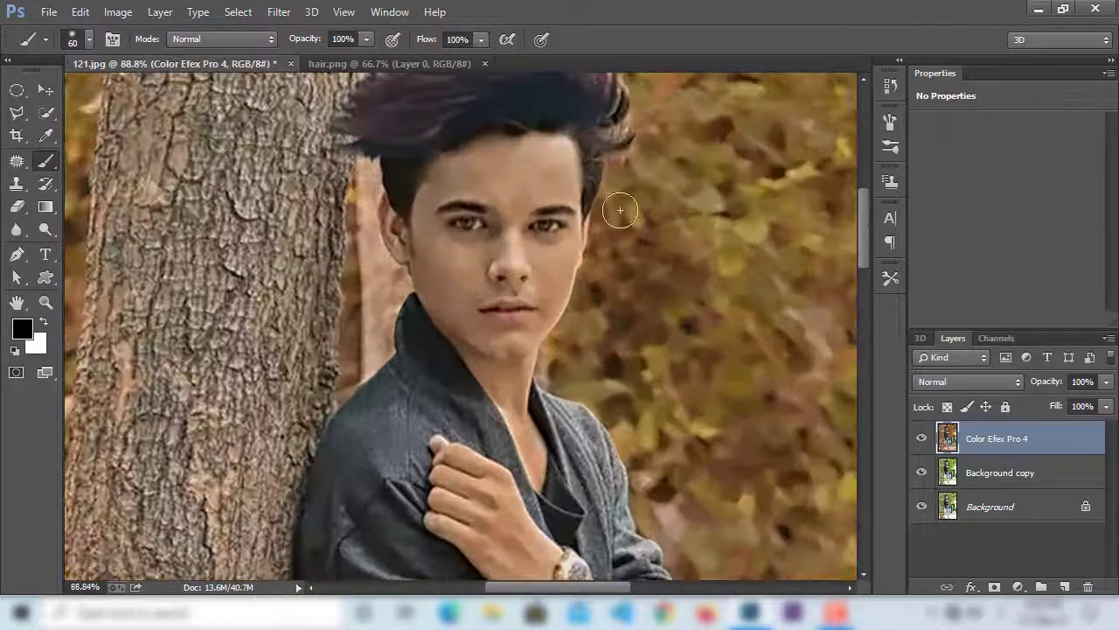
left_click(994, 588)
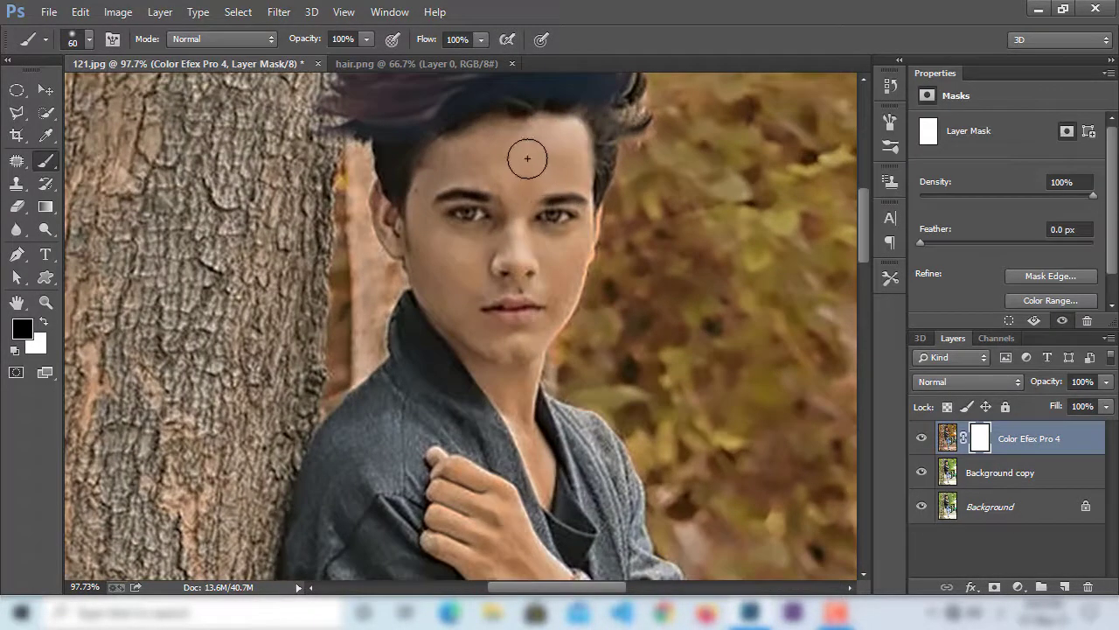
mouse_move(527, 158)
left_mouse_down()
mouse_move(493, 332)
mouse_move(463, 187)
mouse_move(477, 175)
mouse_move(513, 242)
left_mouse_up()
Step: Restore the original skin on the hand and arm, then add an empty Layer 1 above
scroll(513, 289, "down", 3)
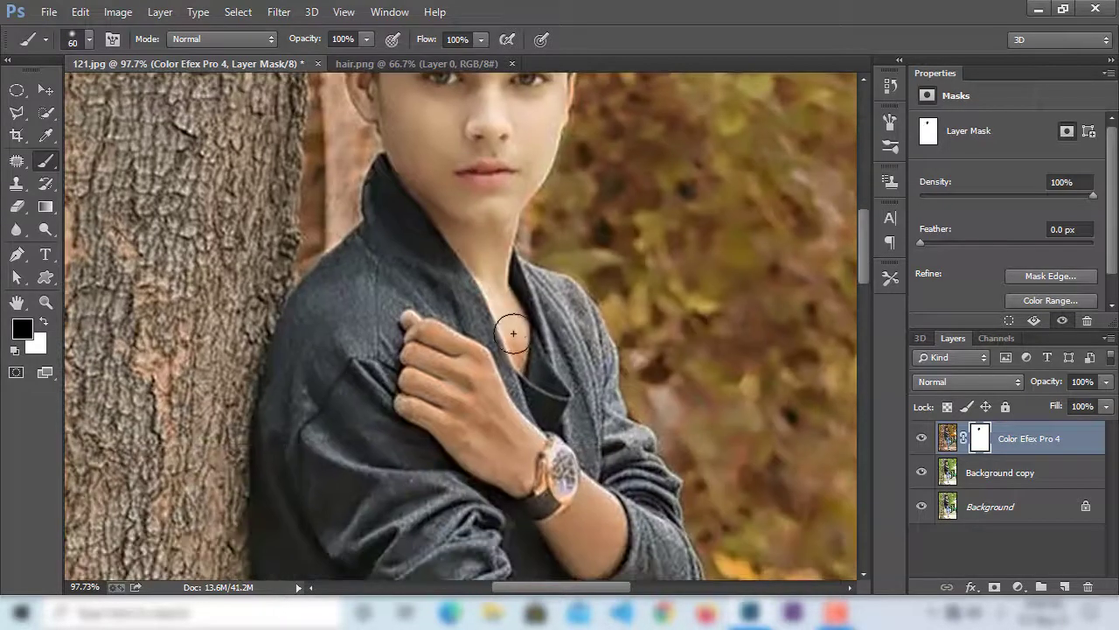
scroll(513, 333, "down", 3)
mouse_move(458, 297)
left_mouse_down()
mouse_move(367, 175)
mouse_move(385, 262)
mouse_move(505, 363)
left_mouse_up()
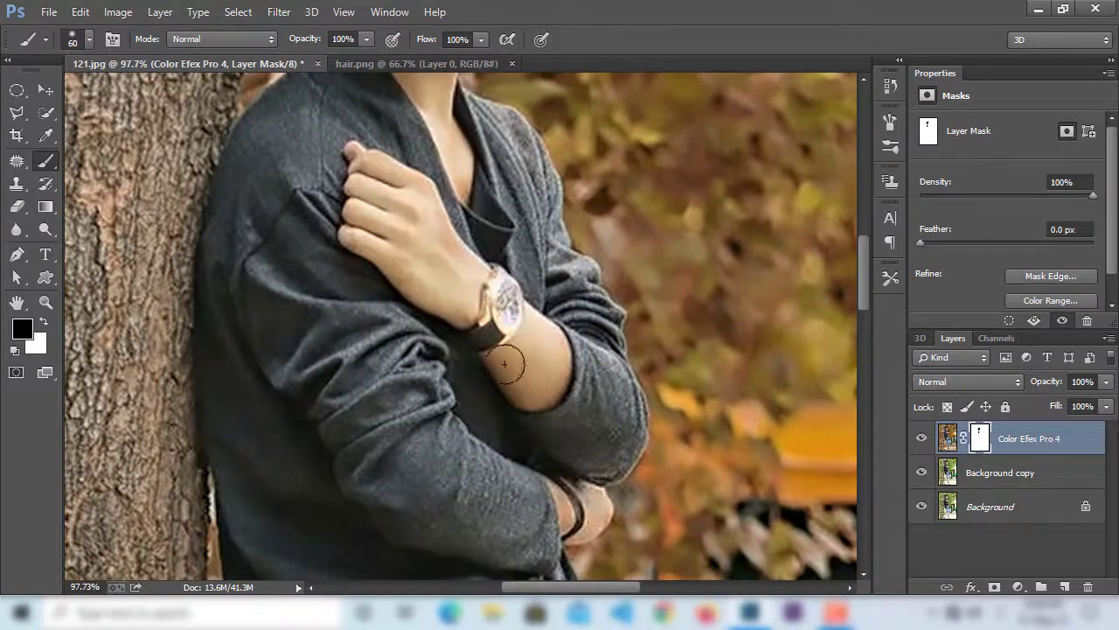
scroll(504, 364, "down", 10)
scroll(350, 280, "down", 10)
scroll(413, 419, "down", 10)
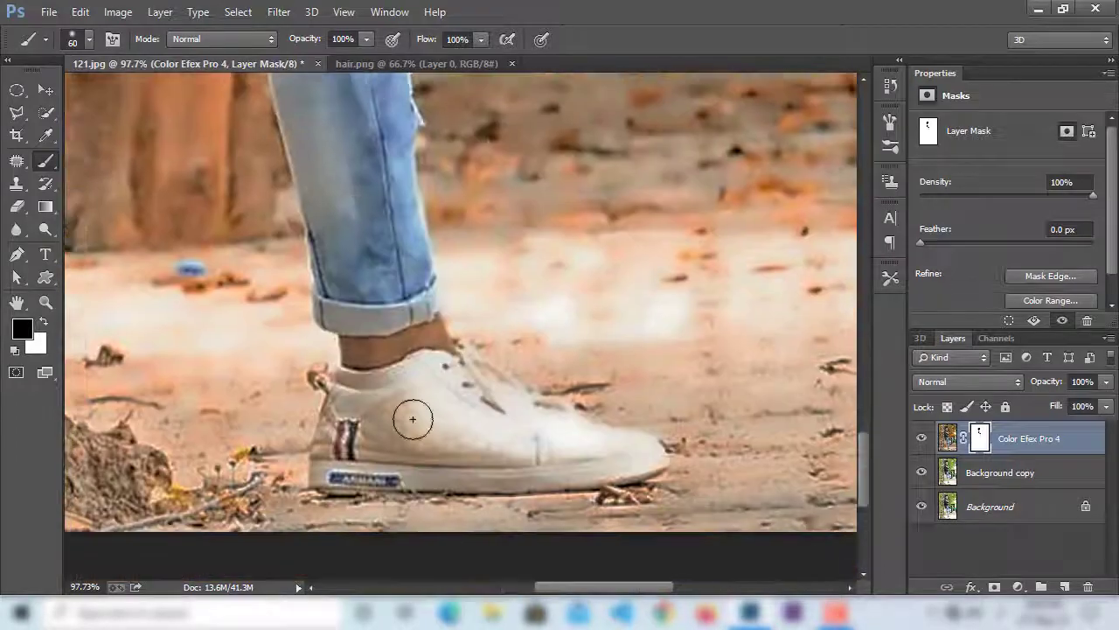
scroll(367, 350, "down", 3)
scroll(356, 524, "up", 6)
scroll(356, 566, "up", 9)
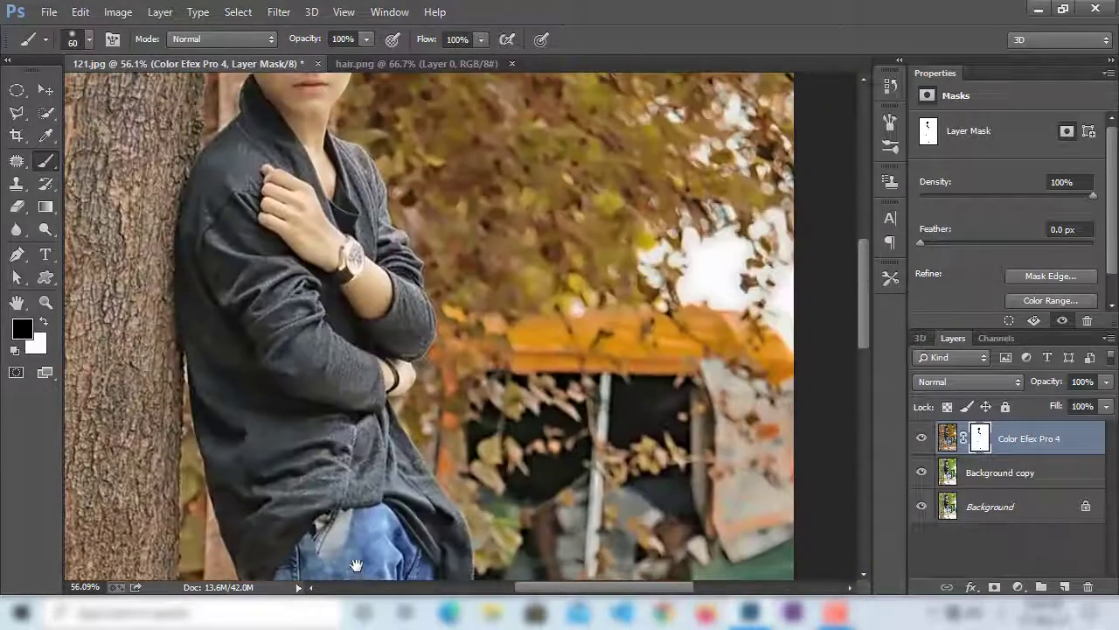
scroll(356, 565, "up", 3)
scroll(359, 437, "up", 3)
scroll(369, 258, "up", 2)
scroll(368, 274, "up", 2)
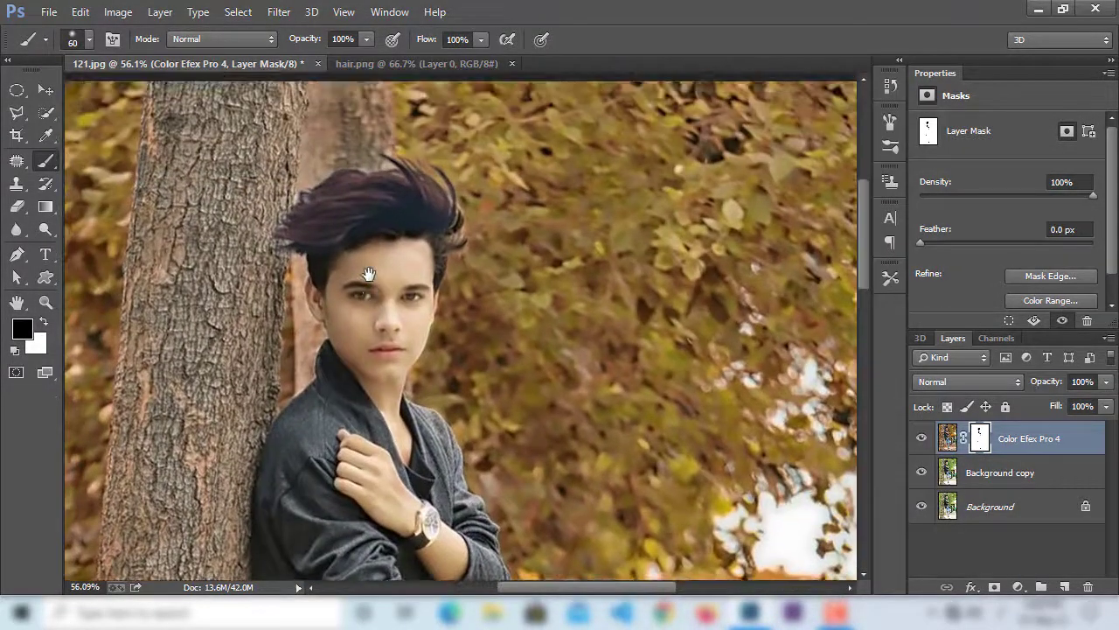
scroll(368, 274, "down", 2)
scroll(362, 254, "down", 2)
scroll(367, 250, "up", 2)
scroll(391, 273, "up", 3)
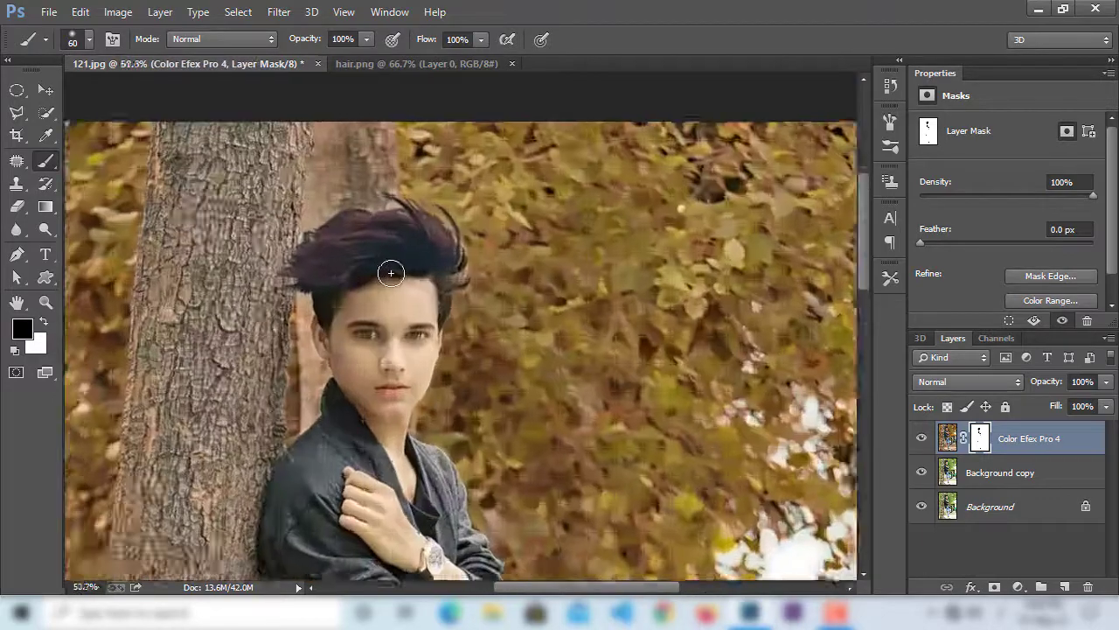
scroll(411, 218, "up", 2)
scroll(472, 96, "down", 3)
scroll(512, 35, "down", 2)
scroll(508, 299, "down", 2)
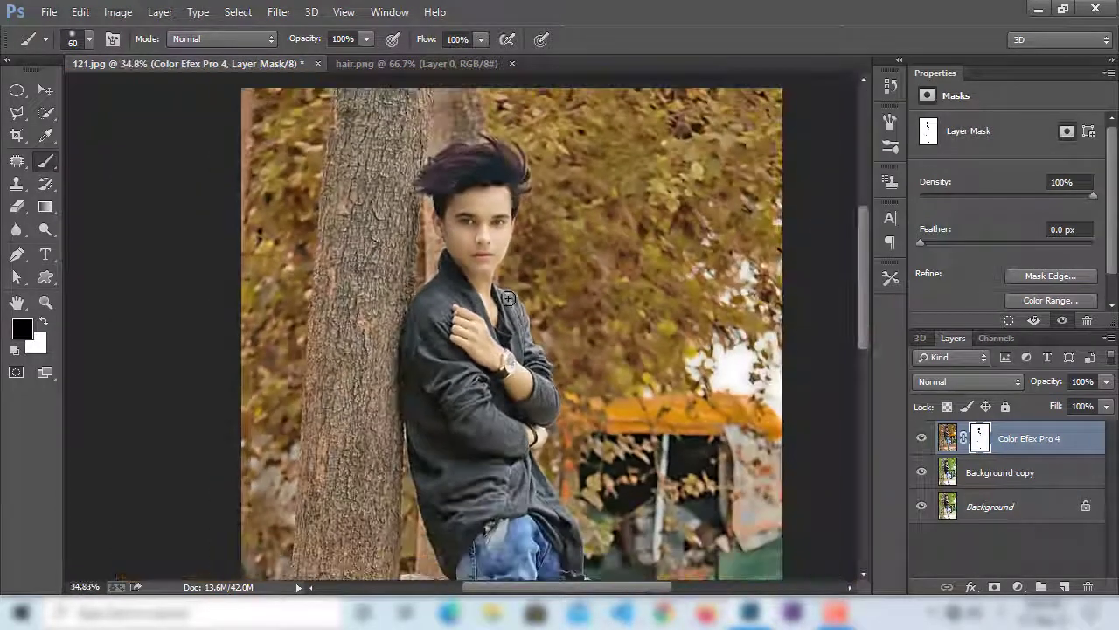
scroll(509, 299, "down", 1)
scroll(498, 286, "down", 2)
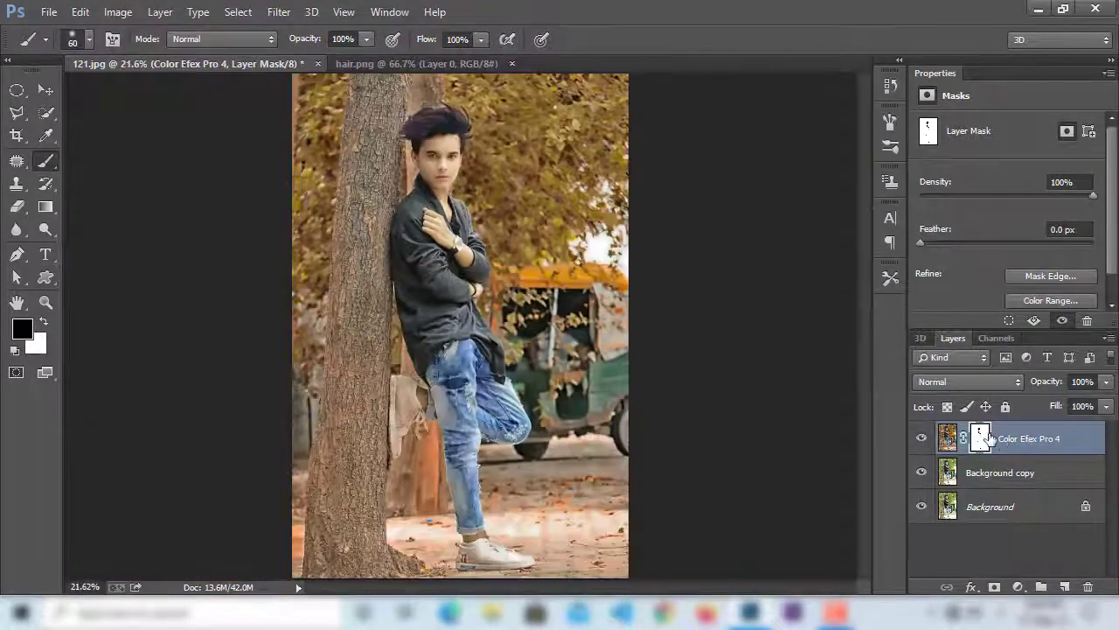
left_click(1064, 587)
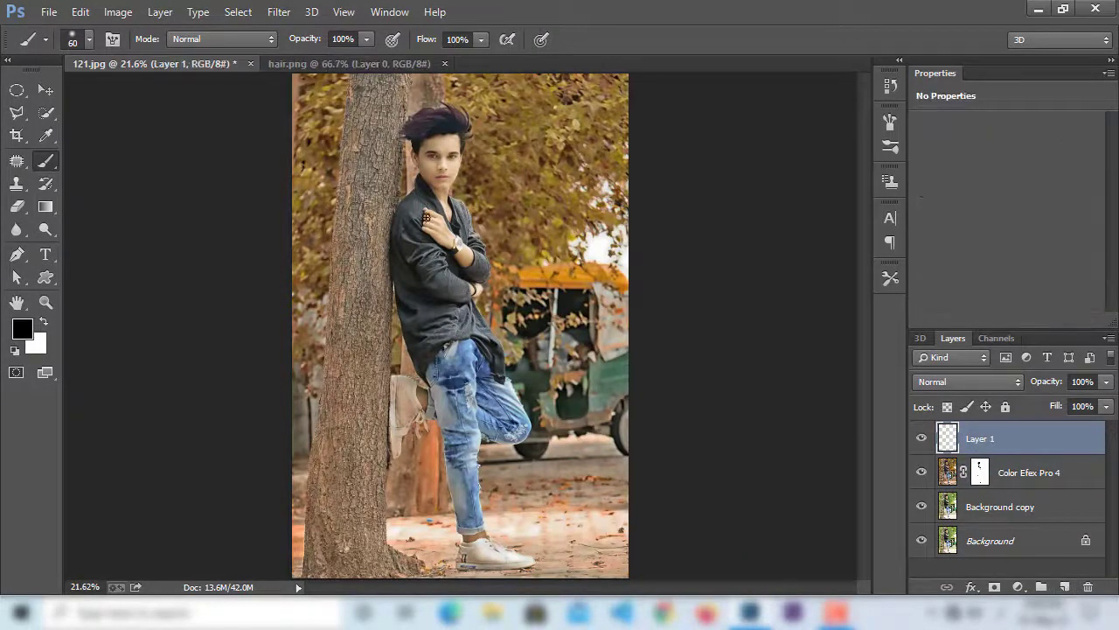
Step: Set the foreground colour to bright green and Layer 1's blend mode to Overlay
scroll(424, 215, "up", 1)
scroll(427, 192, "up", 1)
scroll(427, 192, "up", 2)
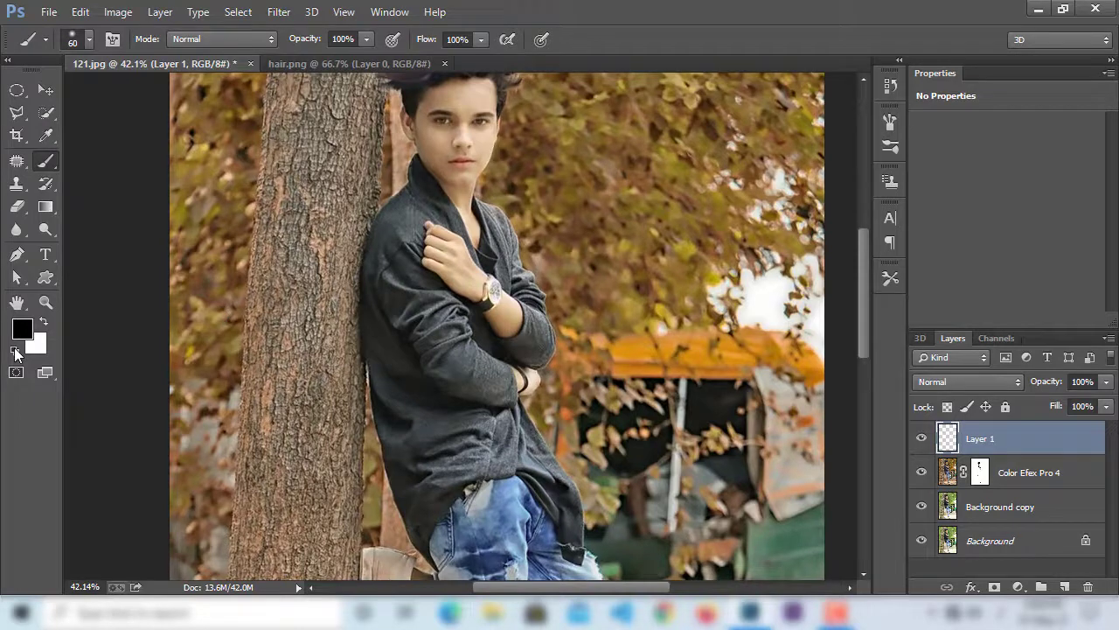
left_click(22, 328)
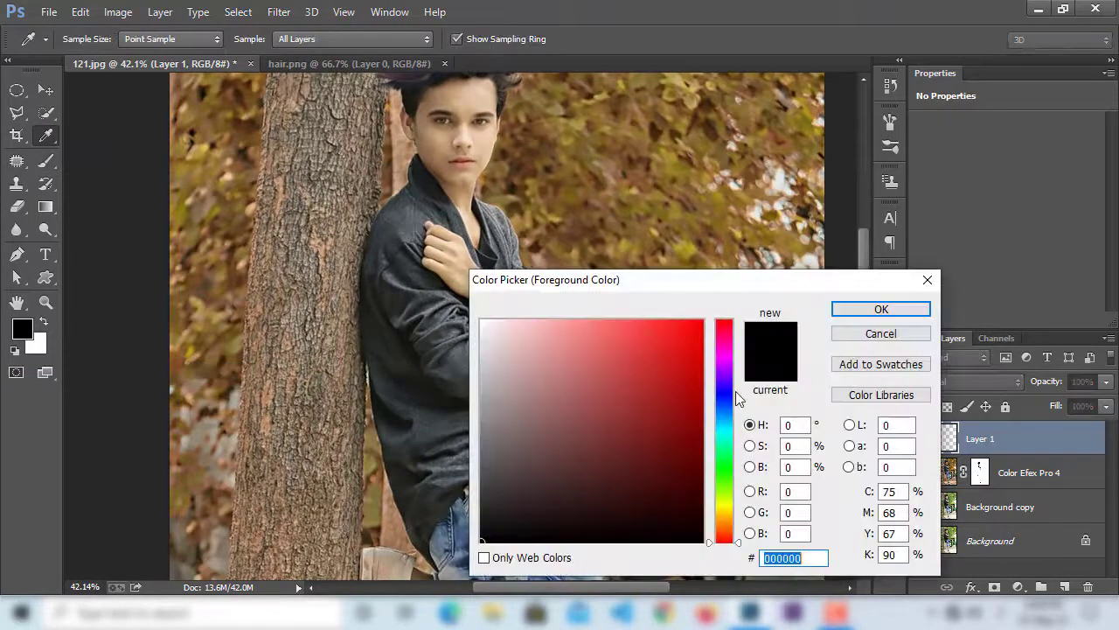
left_click_drag(661, 361, 729, 286)
left_click_drag(731, 480, 727, 467)
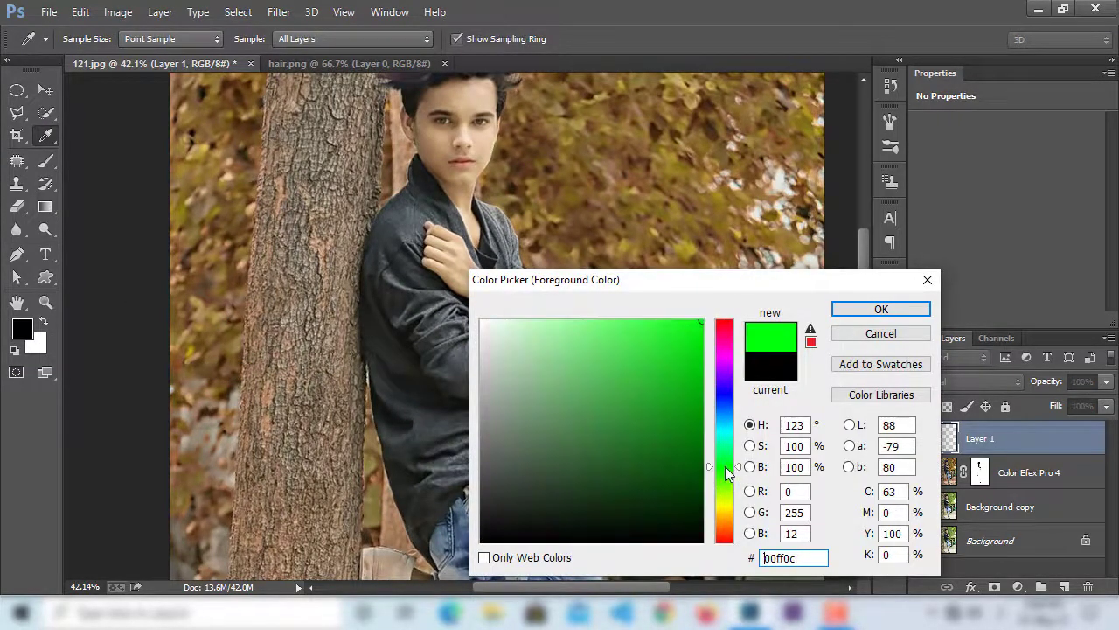
left_click(881, 309)
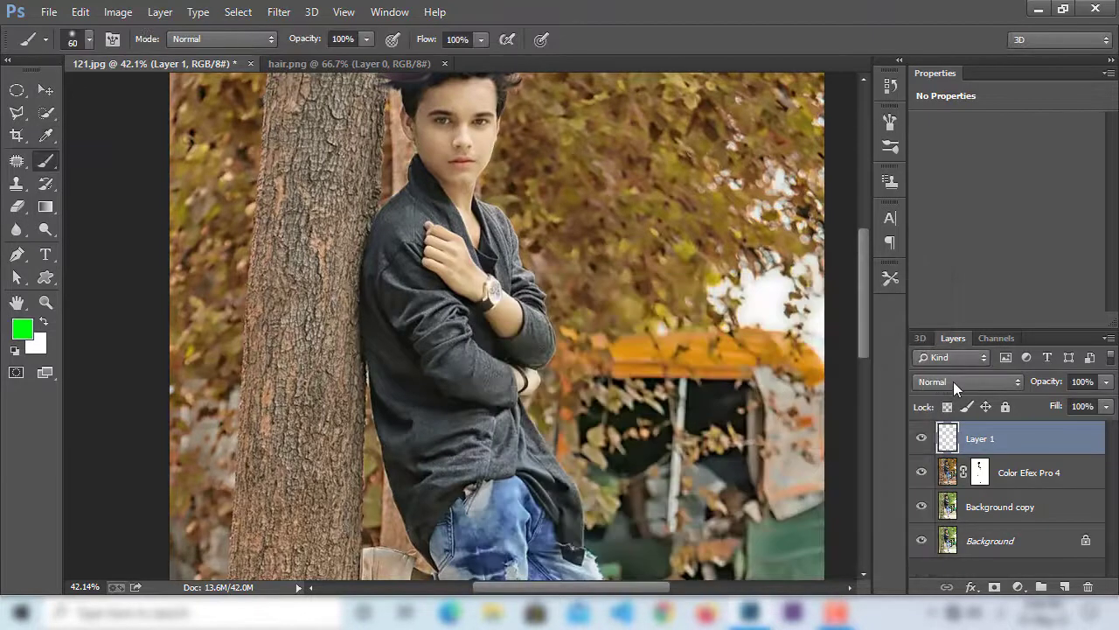
left_click(954, 382)
left_click(949, 218)
Step: Paint green over the jacket's left shoulder and down the left sleeve
scroll(406, 299, "up", 1)
scroll(398, 262, "up", 3)
scroll(393, 242, "up", 2)
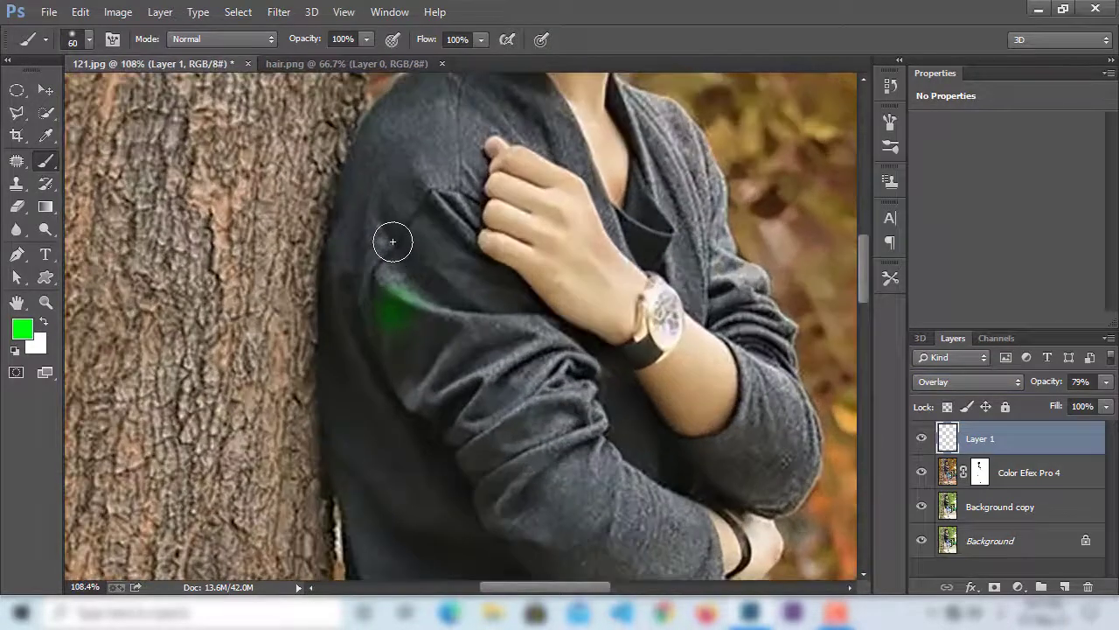
scroll(423, 229, "up", 2)
left_click_drag(432, 216, 397, 461)
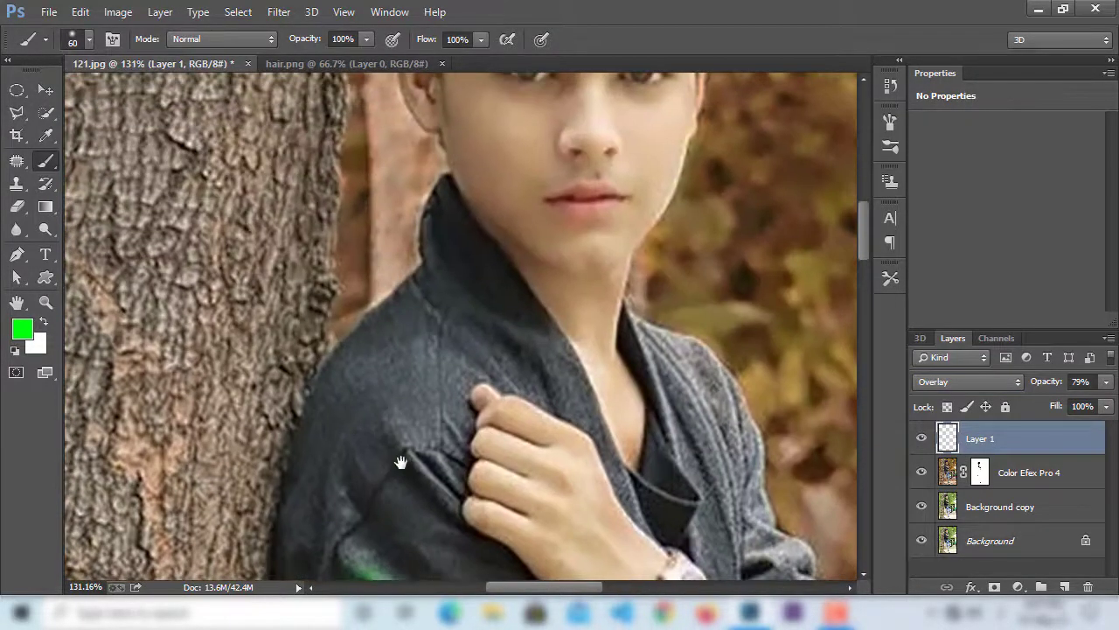
mouse_move(392, 524)
left_mouse_down()
mouse_move(400, 370)
mouse_move(425, 324)
left_mouse_up()
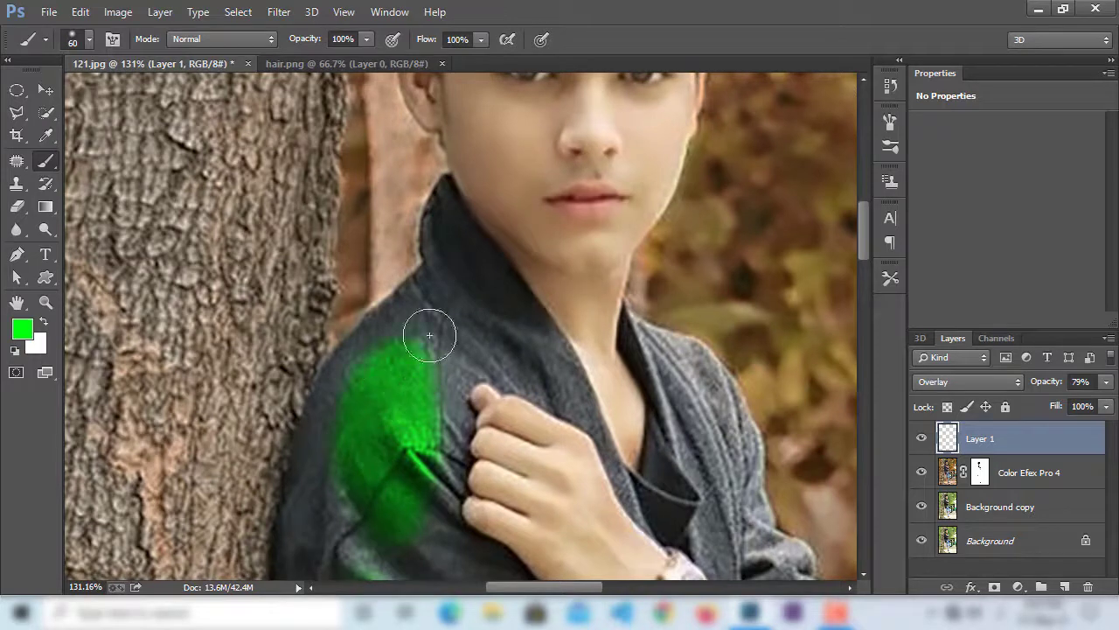
scroll(411, 289, "down", 3)
mouse_move(388, 250)
left_mouse_down()
mouse_move(339, 311)
mouse_move(309, 58)
left_mouse_up()
left_click_drag(297, 172, 332, 374)
mouse_move(370, 497)
left_mouse_down()
mouse_move(388, 292)
mouse_move(360, 420)
left_mouse_up()
mouse_move(360, 420)
left_mouse_down()
mouse_move(417, 225)
mouse_move(403, 396)
left_mouse_up()
scroll(382, 337, "down", 5)
scroll(335, 344, "up", 3)
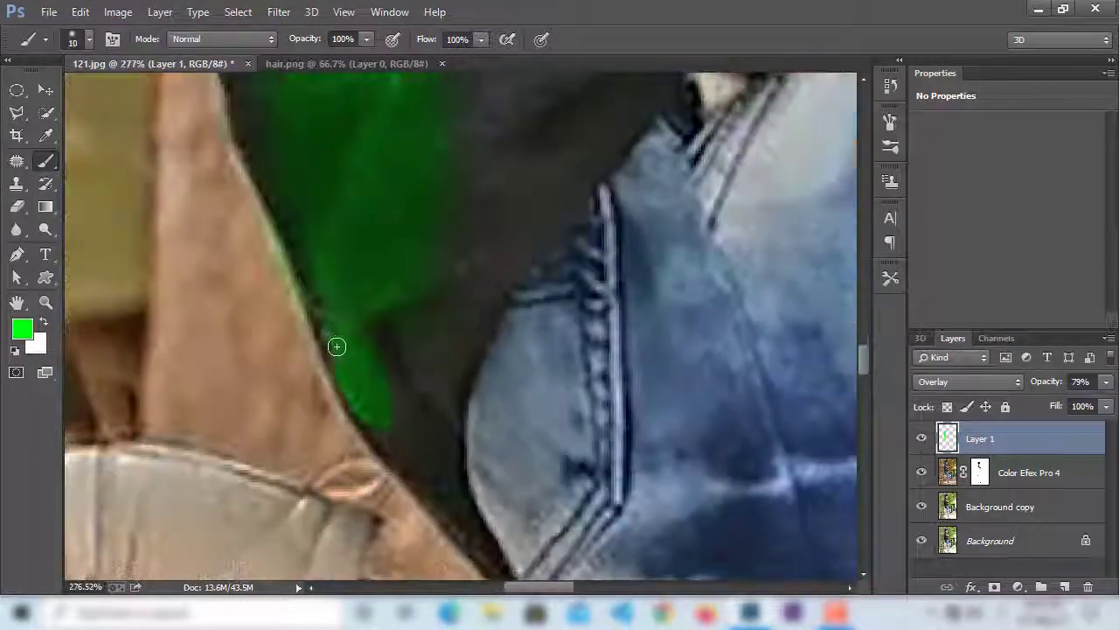
scroll(371, 359, "down", 4)
scroll(294, 233, "down", 2)
scroll(304, 365, "down", 2)
Step: Paint green over the upper shoulder, collar and grey sleeve elbow, resizing the brush as needed
key("bracketright")
key("bracketright")
key("bracketright")
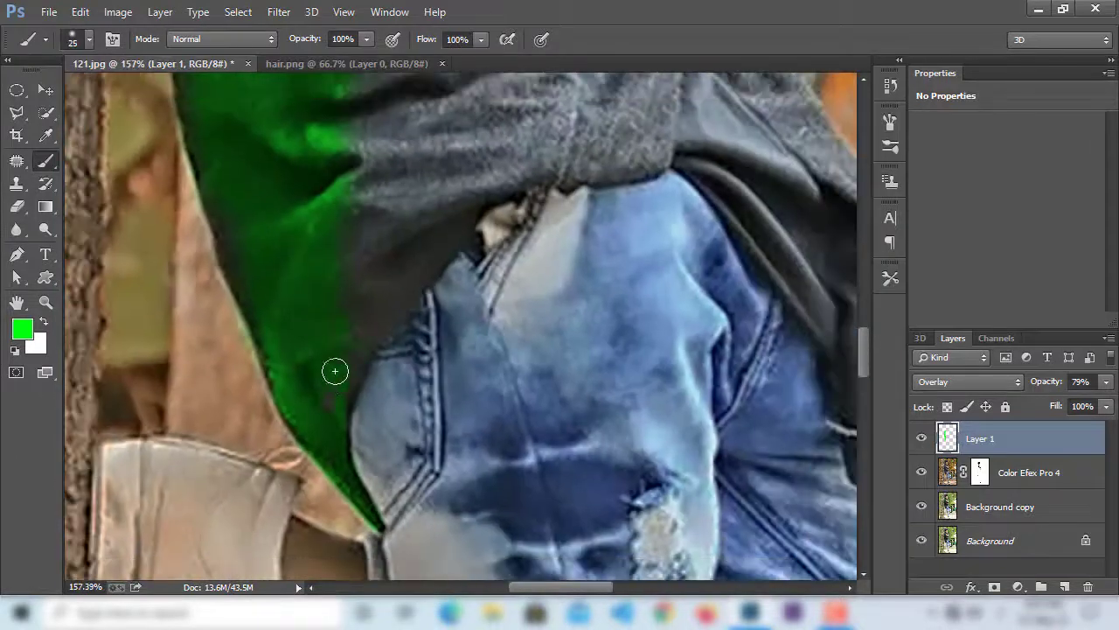
mouse_move(332, 370)
left_mouse_down()
mouse_move(337, 234)
mouse_move(457, 194)
mouse_move(700, 493)
mouse_move(656, 225)
mouse_move(329, 172)
mouse_move(320, 233)
mouse_move(473, 280)
mouse_move(516, 349)
mouse_move(358, 149)
left_mouse_up()
scroll(457, 194, "down", 2)
scroll(329, 171, "up", 5)
scroll(359, 149, "up", 5)
mouse_move(232, 232)
left_mouse_down()
mouse_move(402, 280)
mouse_move(270, 180)
mouse_move(365, 204)
left_mouse_up()
scroll(270, 180, "up", 3)
scroll(364, 203, "up", 3)
mouse_move(275, 292)
left_mouse_down()
mouse_move(342, 142)
mouse_move(371, 236)
left_mouse_up()
scroll(442, 459, "up", 3)
key("bracketleft")
key("bracketleft")
key("bracketleft")
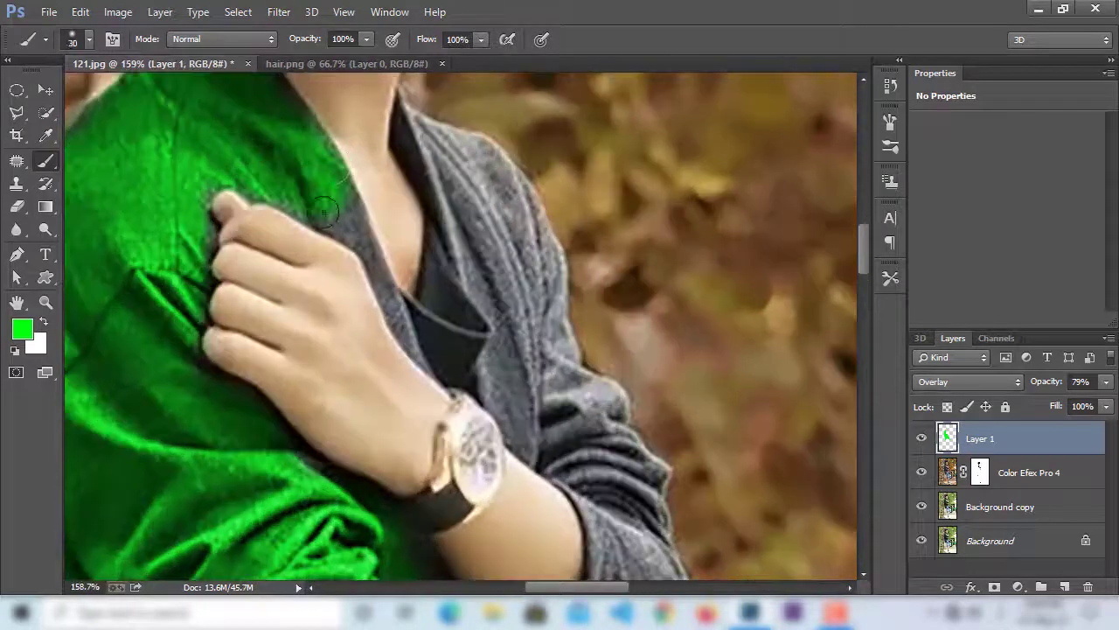
mouse_move(324, 185)
left_mouse_down()
mouse_move(420, 323)
mouse_move(464, 295)
mouse_move(438, 143)
mouse_move(559, 385)
mouse_move(507, 437)
mouse_move(604, 525)
mouse_move(629, 472)
left_mouse_up()
scroll(598, 324, "down", 5)
mouse_move(598, 323)
left_mouse_down()
mouse_move(542, 510)
mouse_move(549, 391)
left_mouse_up()
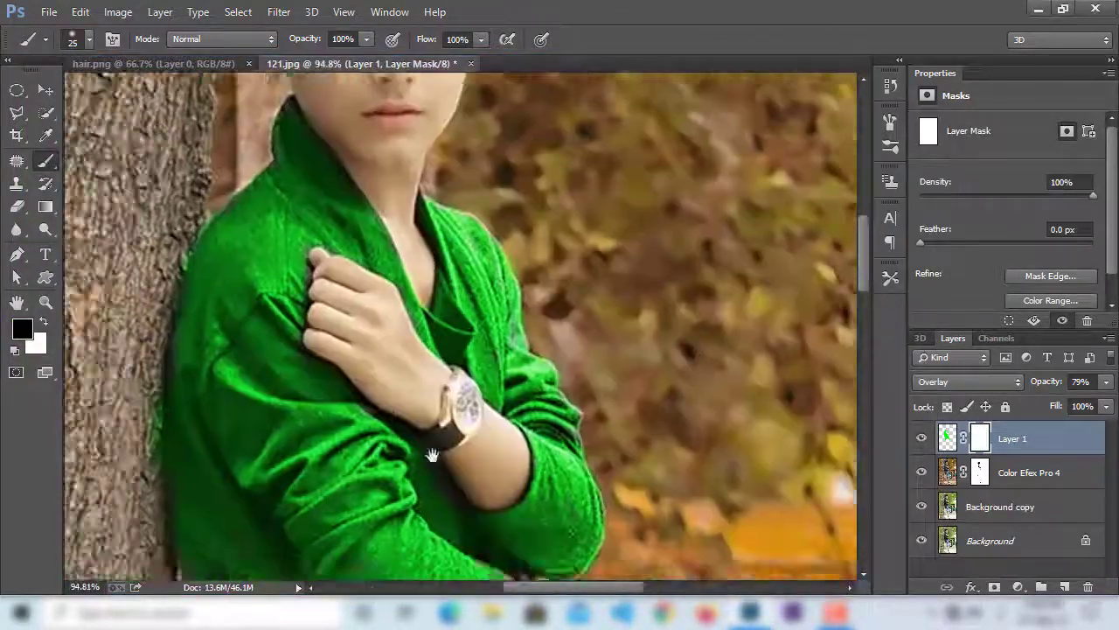
Step: Lower the green jacket layer to 73% opacity and add an empty Layer 2 on top
scroll(412, 563, "down", 3)
scroll(383, 393, "down", 3)
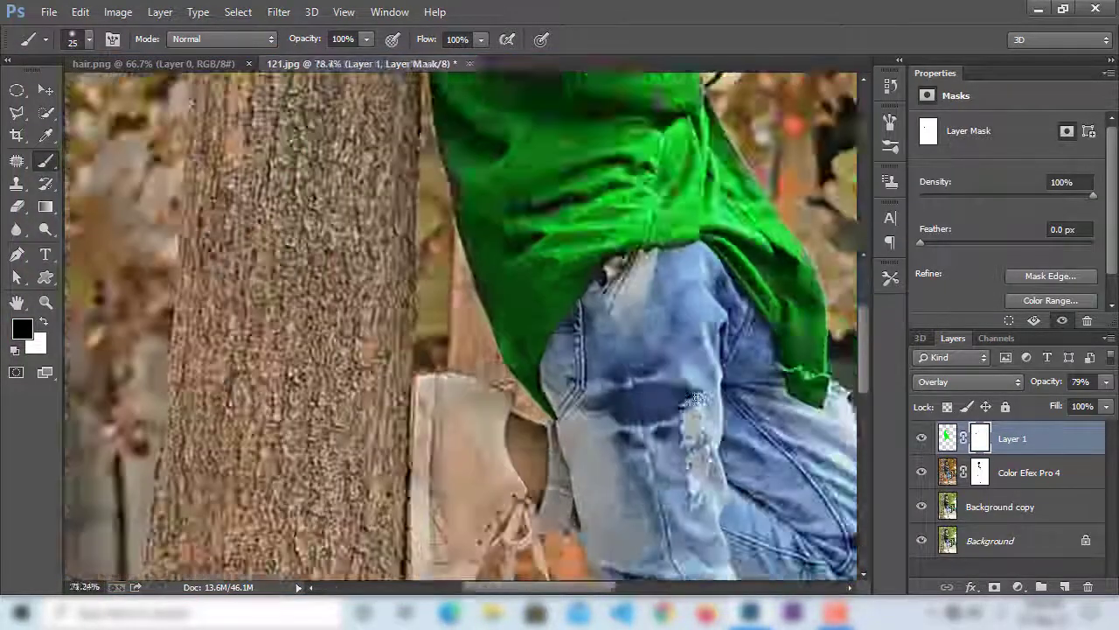
scroll(382, 393, "down", 3)
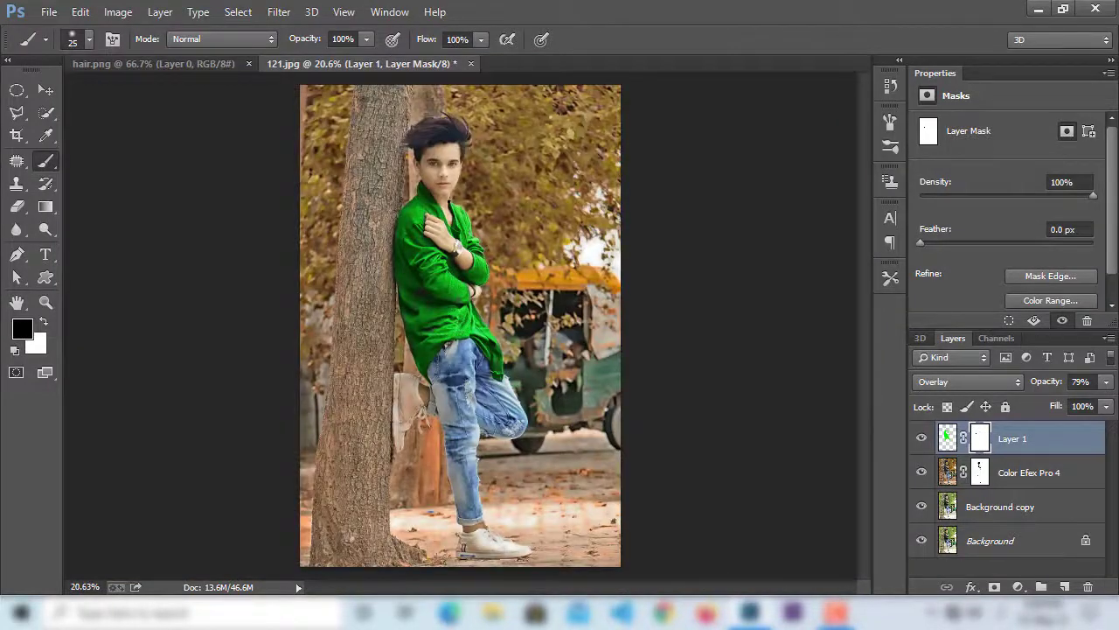
scroll(405, 175, "up", 1)
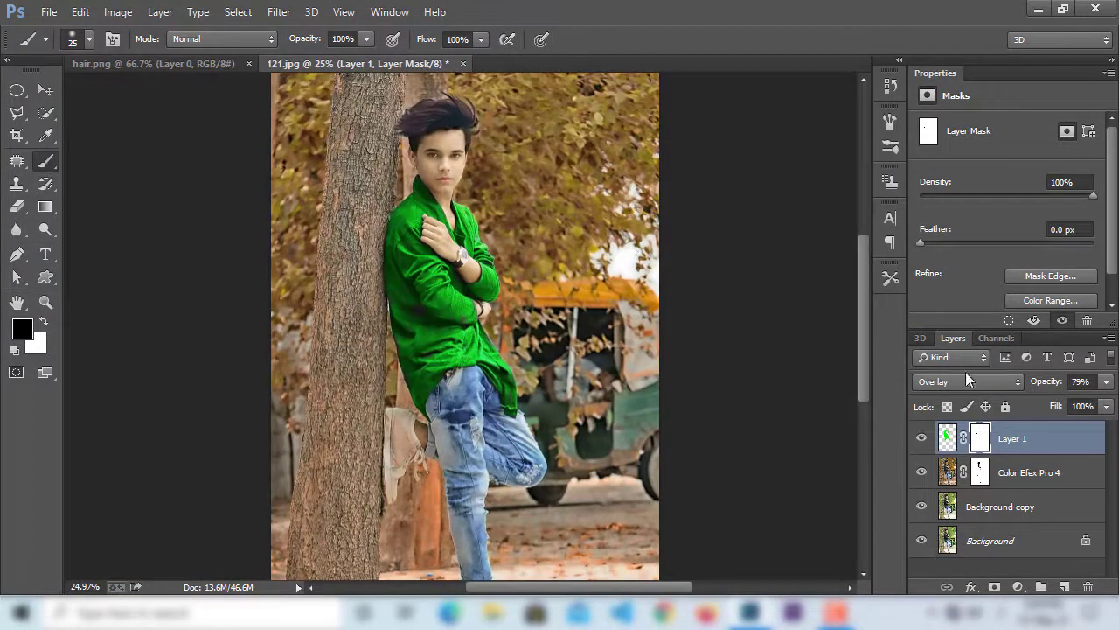
left_click(1065, 587)
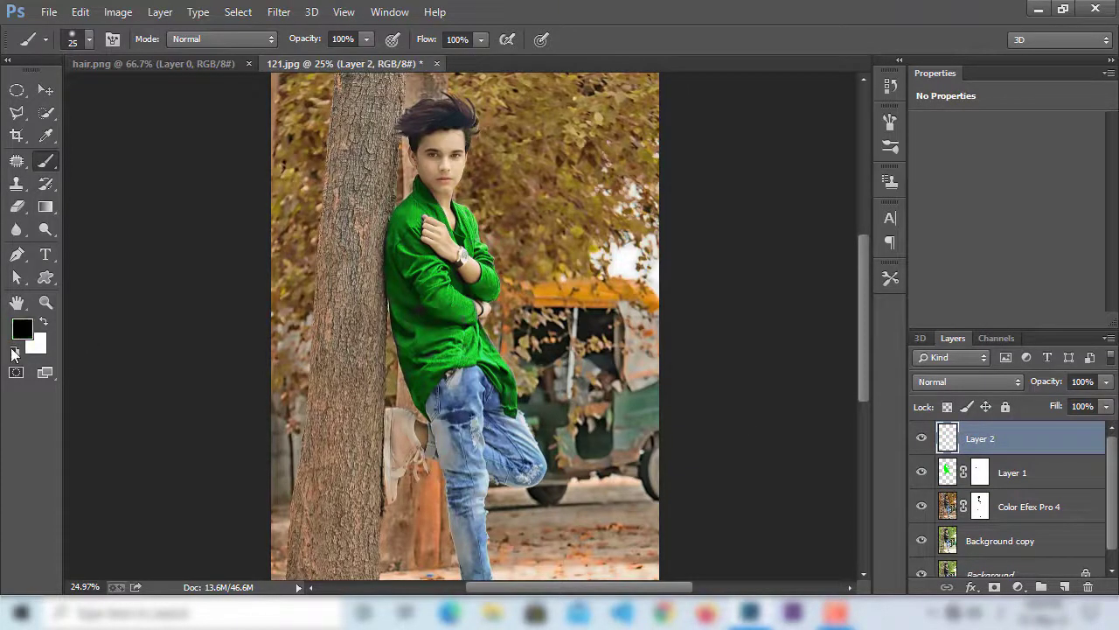
Step: Set the new layer's blend mode to Overlay at 63% opacity
left_click(941, 385)
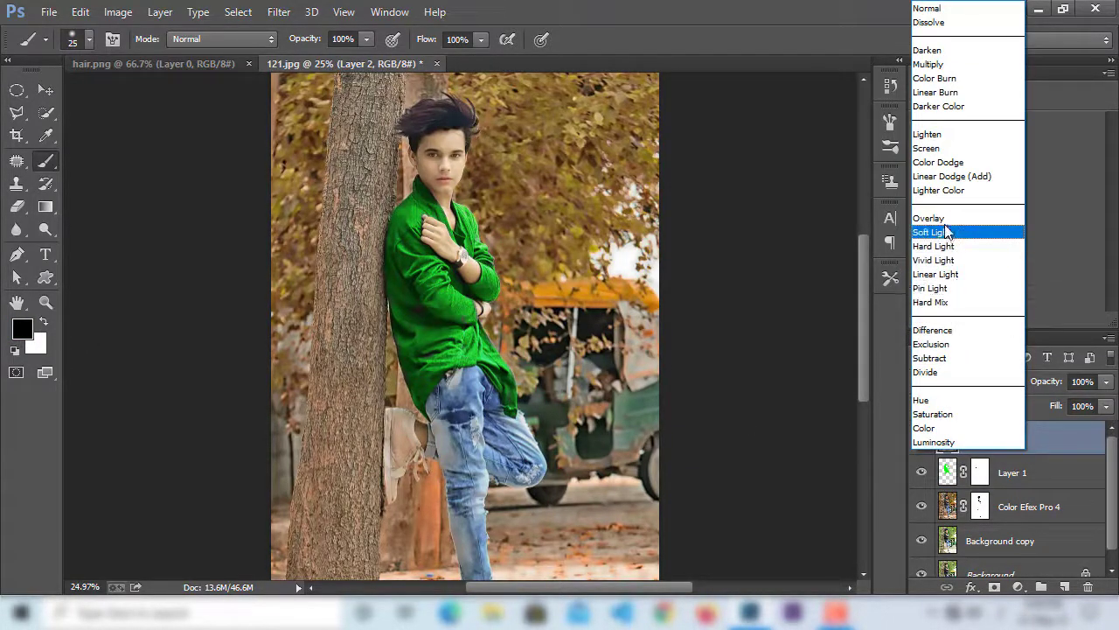
left_click(929, 218)
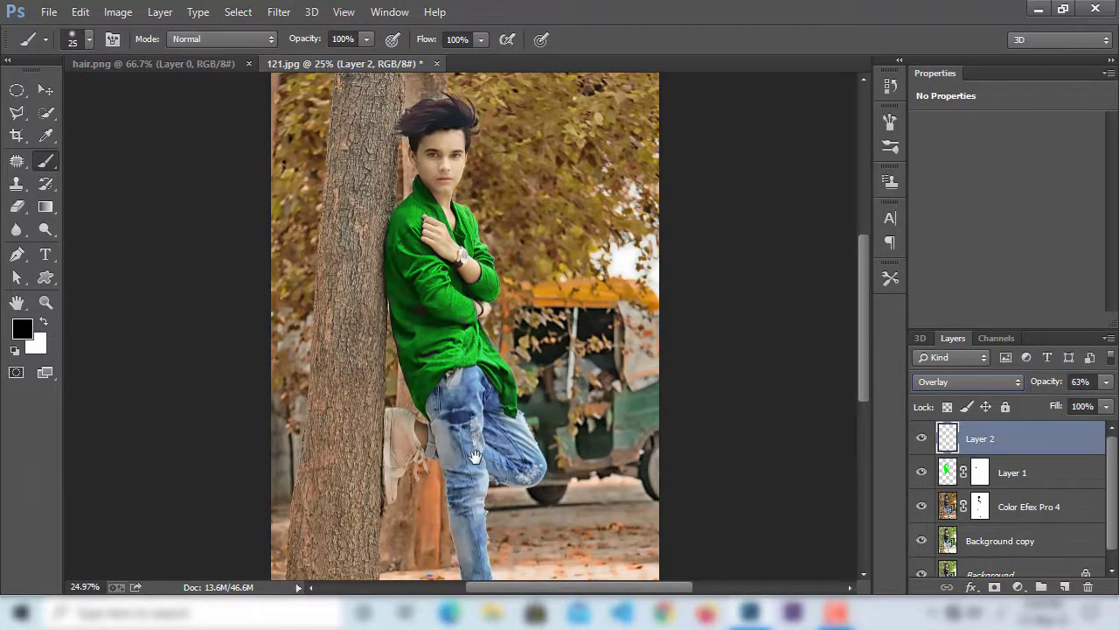
scroll(475, 420, "up", 2)
scroll(472, 367, "up", 2)
scroll(471, 290, "up", 2)
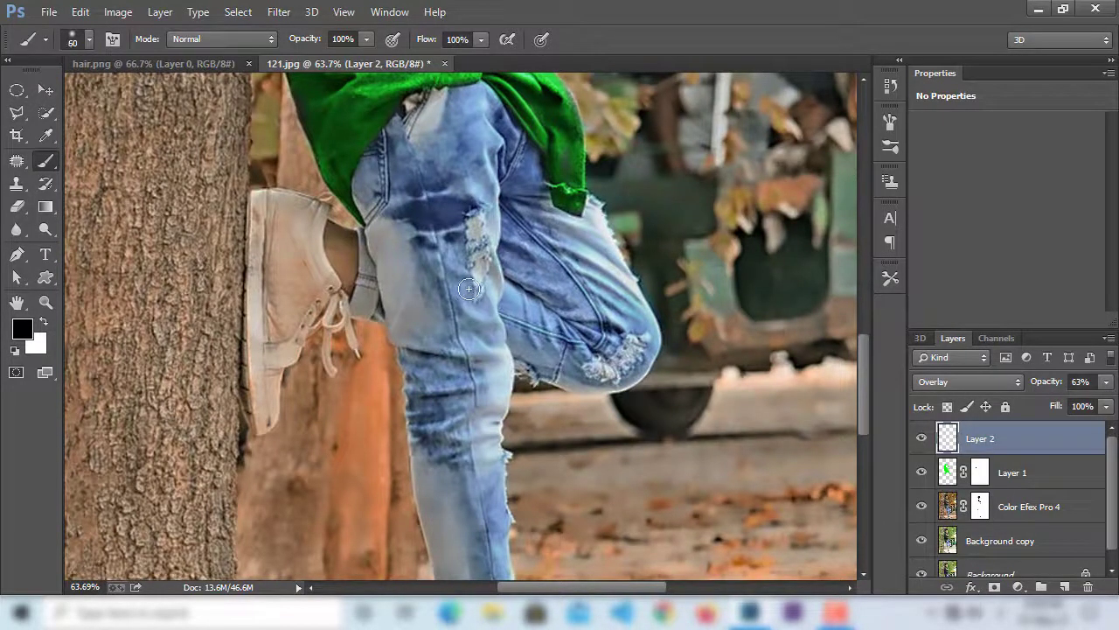
Step: Brush black over the jeans from waist to knee to deepen their blue
mouse_move(468, 283)
left_mouse_down()
mouse_move(466, 118)
mouse_move(386, 248)
mouse_move(385, 333)
mouse_move(463, 411)
mouse_move(472, 489)
mouse_move(446, 315)
left_mouse_up()
mouse_move(446, 315)
left_mouse_down()
mouse_move(471, 371)
mouse_move(472, 481)
mouse_move(402, 358)
mouse_move(428, 180)
mouse_move(385, 227)
left_mouse_up()
scroll(424, 191, "down", 3)
scroll(425, 192, "down", 1)
scroll(424, 192, "down", 2)
scroll(472, 307, "up", 1)
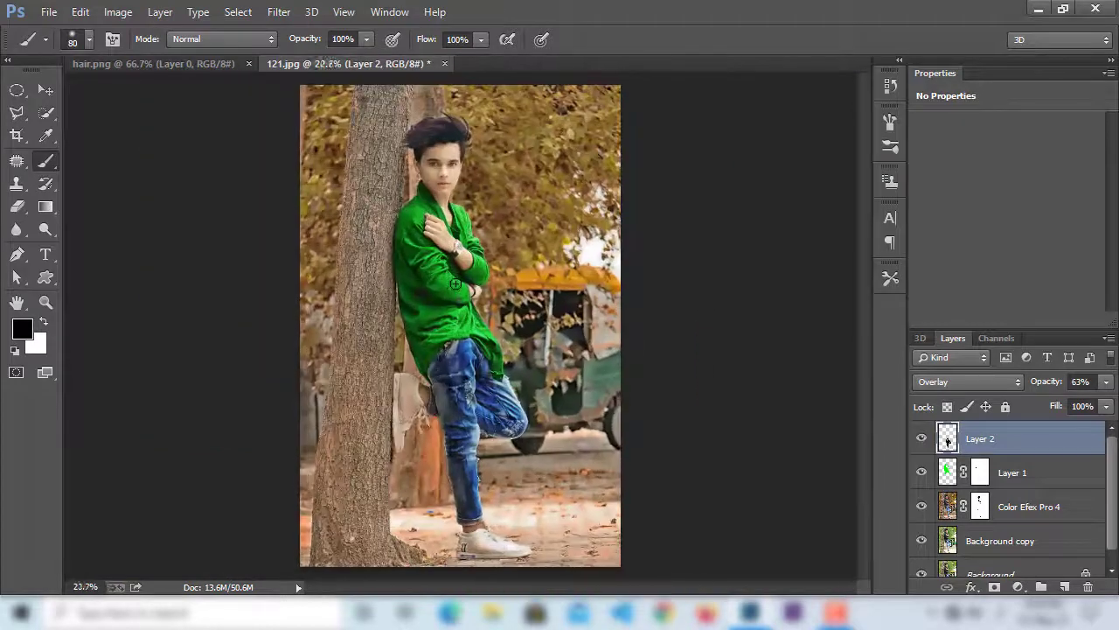
scroll(472, 306, "up", 1)
scroll(472, 307, "down", 1)
scroll(518, 338, "down", 1)
Step: Stamp all visible layers into a merged Layer 3 and open it in the Camera Raw Filter
key("ctrl+alt+shift+e")
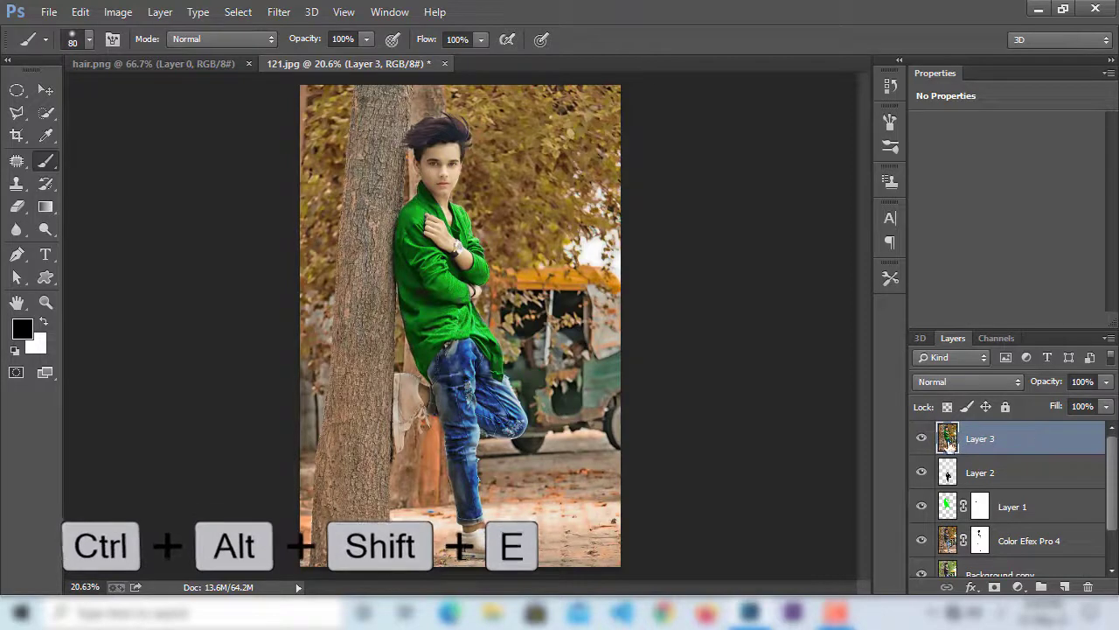
left_click(279, 12)
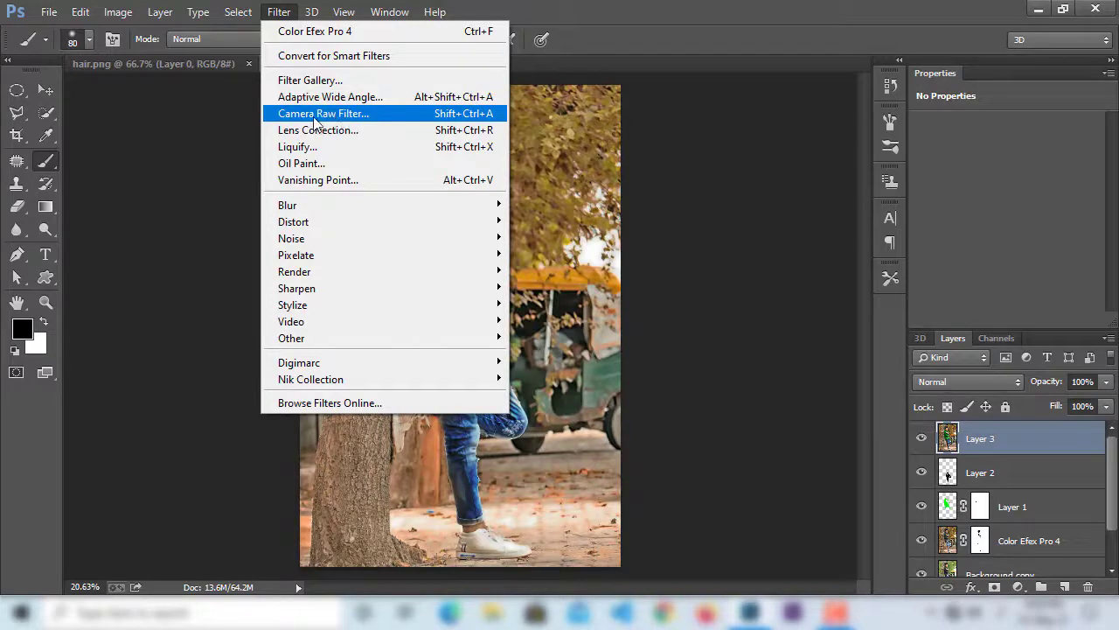
left_click(317, 123)
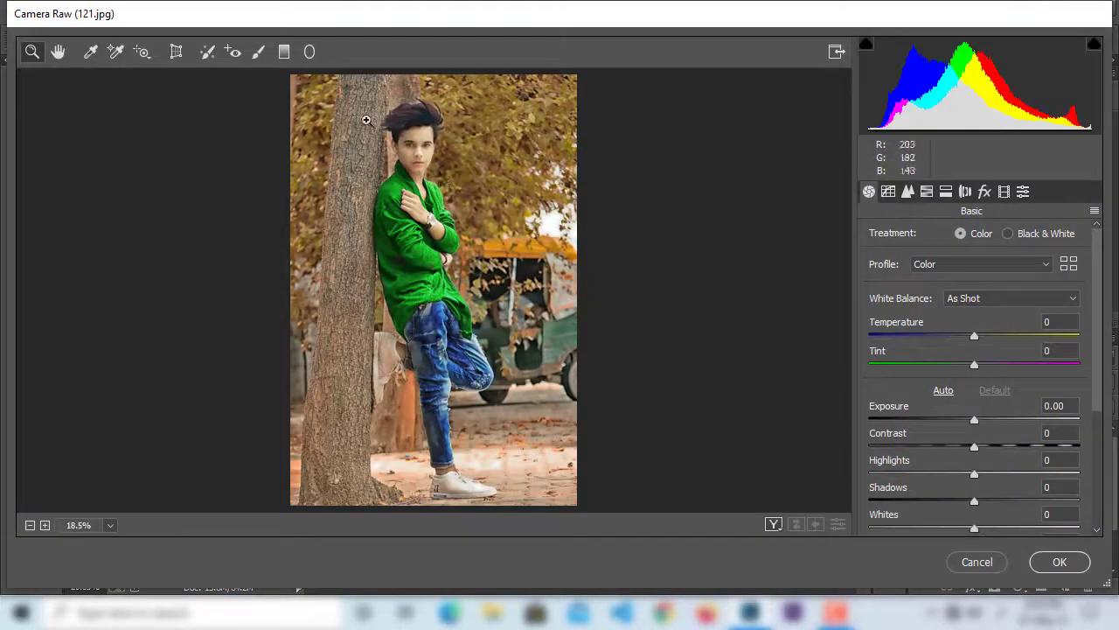
left_click_drag(1107, 581, 1118, 587)
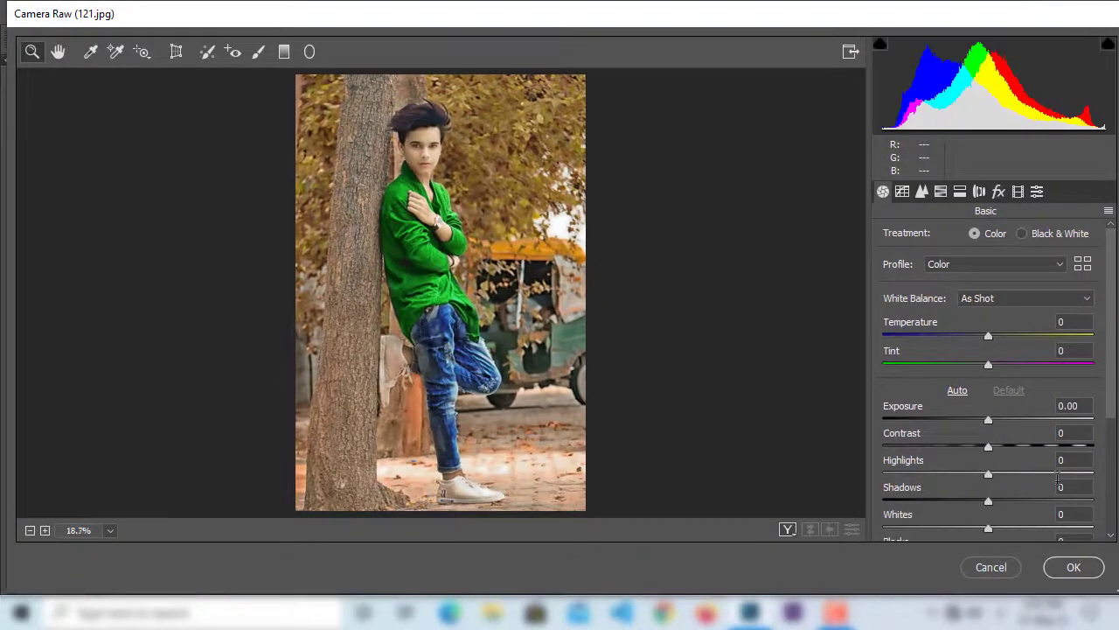
scroll(997, 477, "down", 2)
scroll(993, 466, "down", 1)
Step: Grade with Dehaze +42, Texture +58, Clarity +100, Shadows +100, Blacks +95, Contrast +7, and apply
left_click_drag(973, 461, 1092, 432)
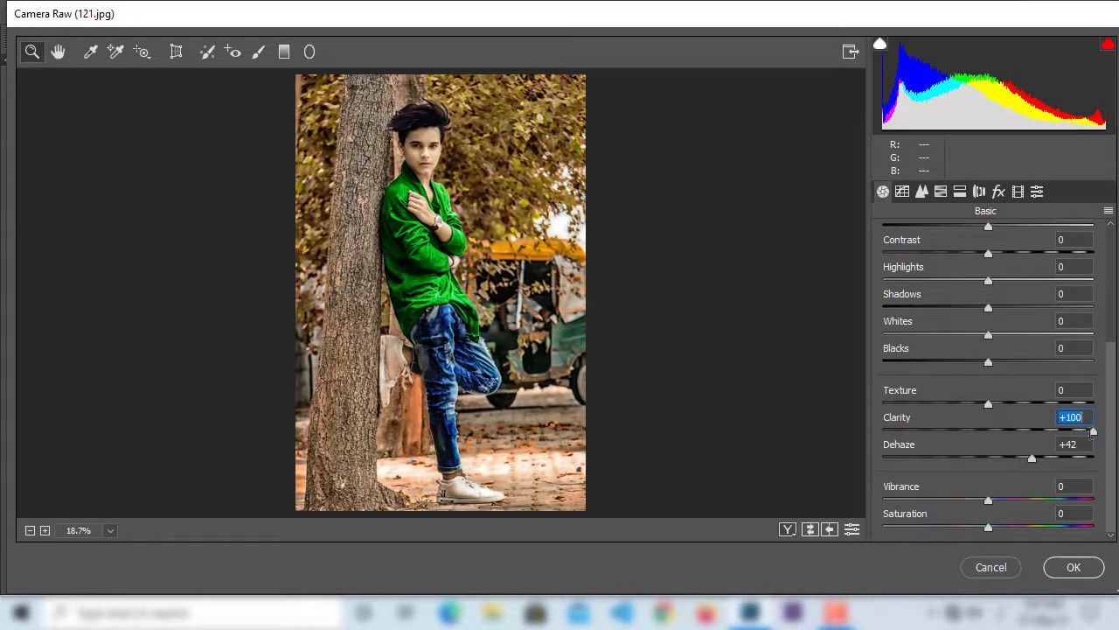
left_click_drag(1017, 405, 1060, 402)
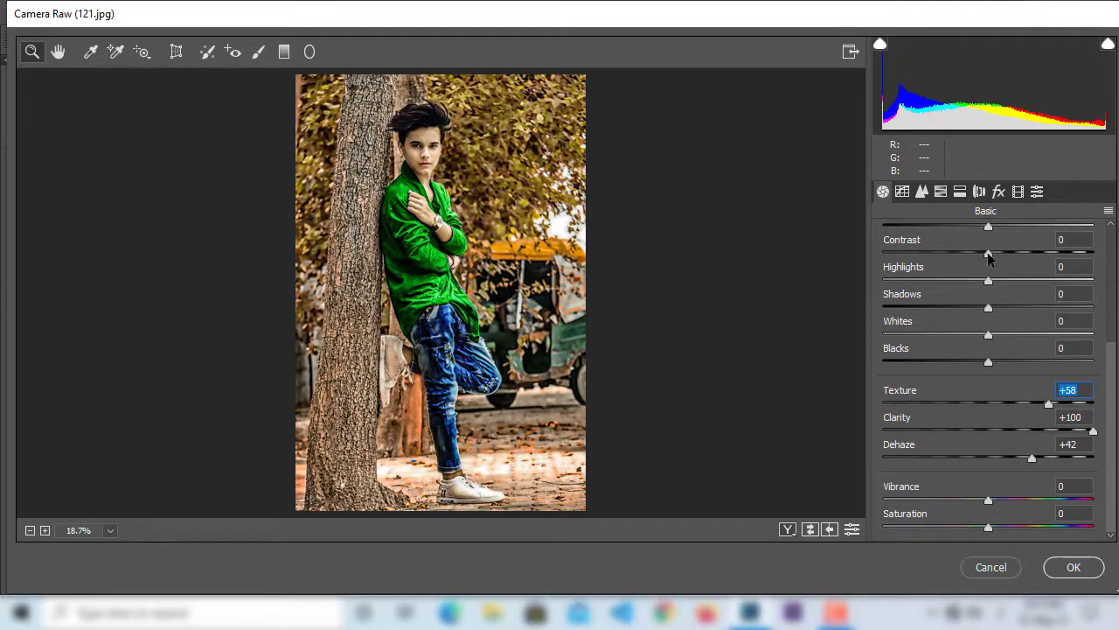
left_click_drag(1065, 316, 1109, 327)
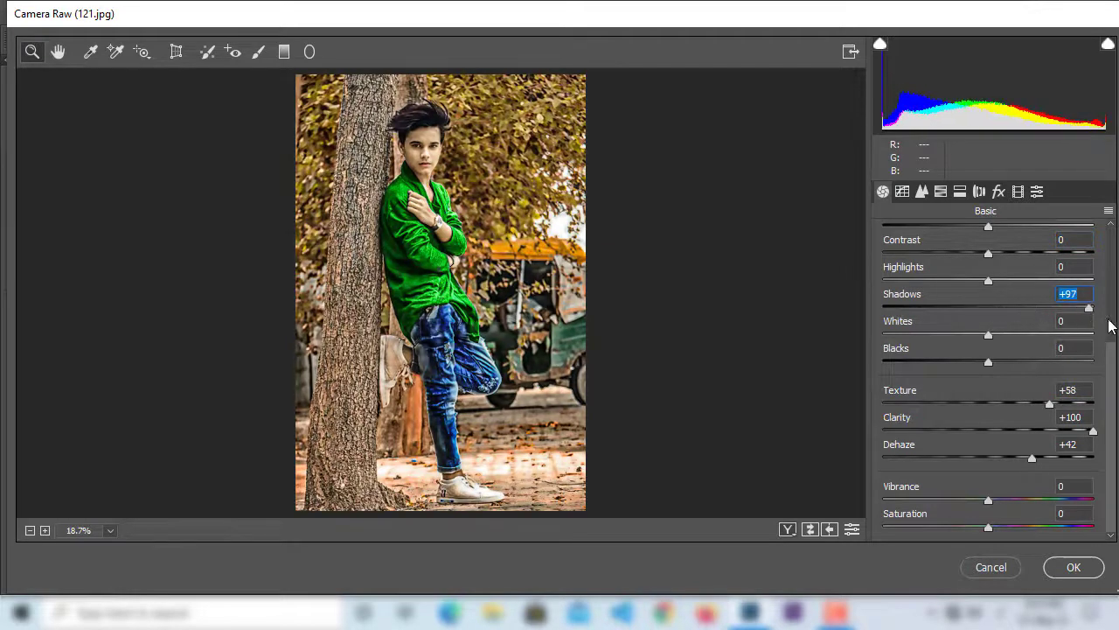
left_click_drag(987, 361, 1089, 373)
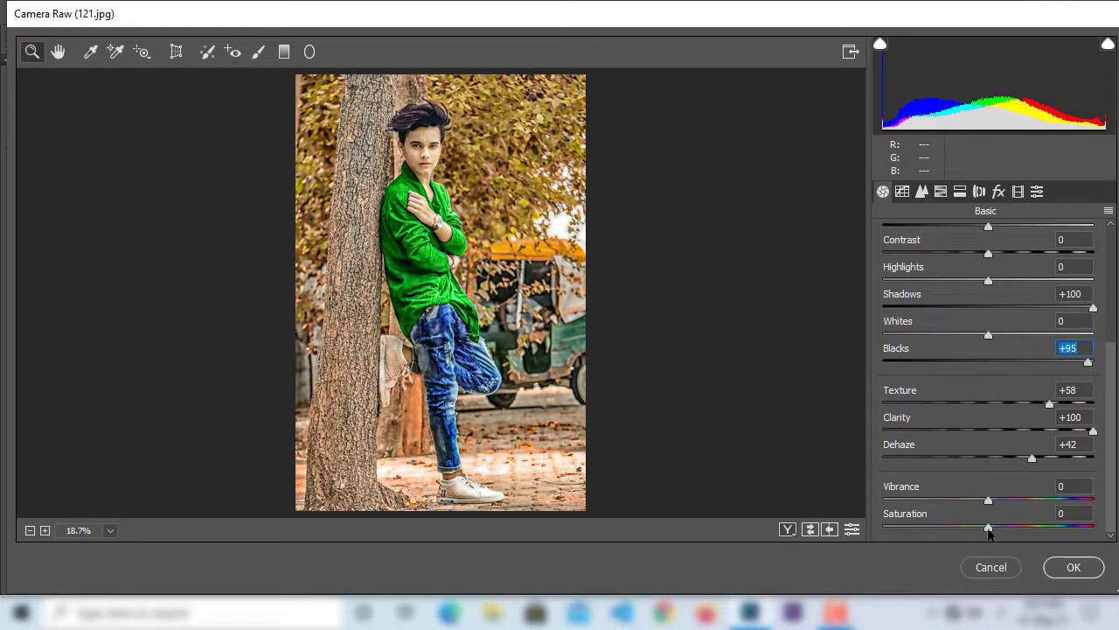
scroll(1058, 411, "up", 5)
scroll(1063, 416, "down", 1)
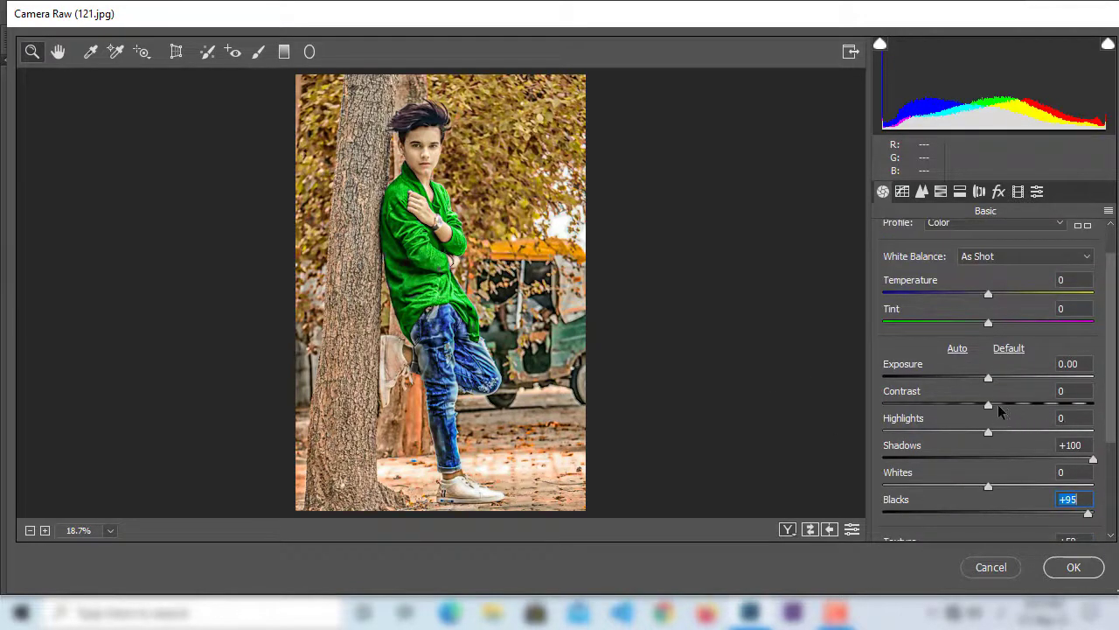
mouse_move(988, 404)
left_mouse_down()
mouse_move(1010, 411)
mouse_move(997, 411)
left_mouse_up()
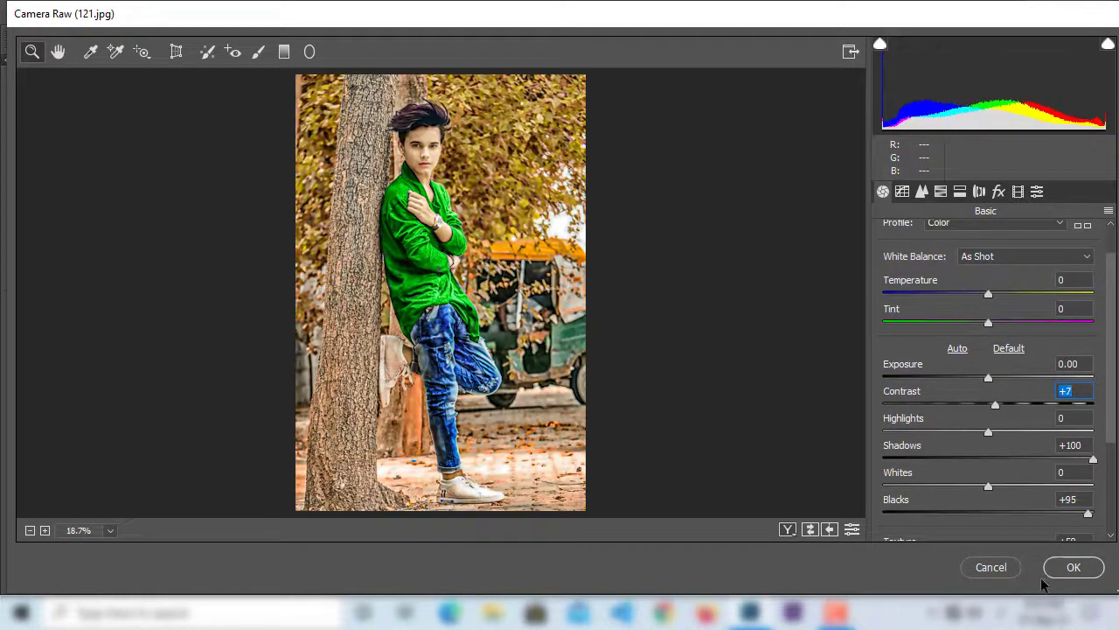
left_click(1062, 568)
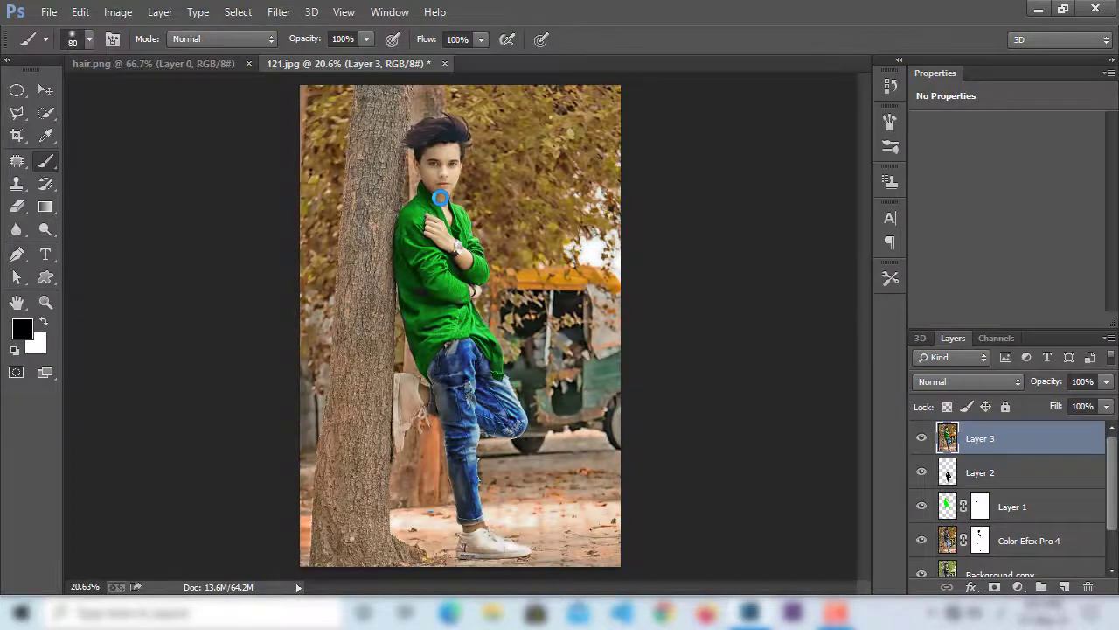
Step: Add a layer mask to Layer 3
scroll(441, 193, "up", 2)
scroll(442, 175, "up", 2)
scroll(441, 157, "up", 2)
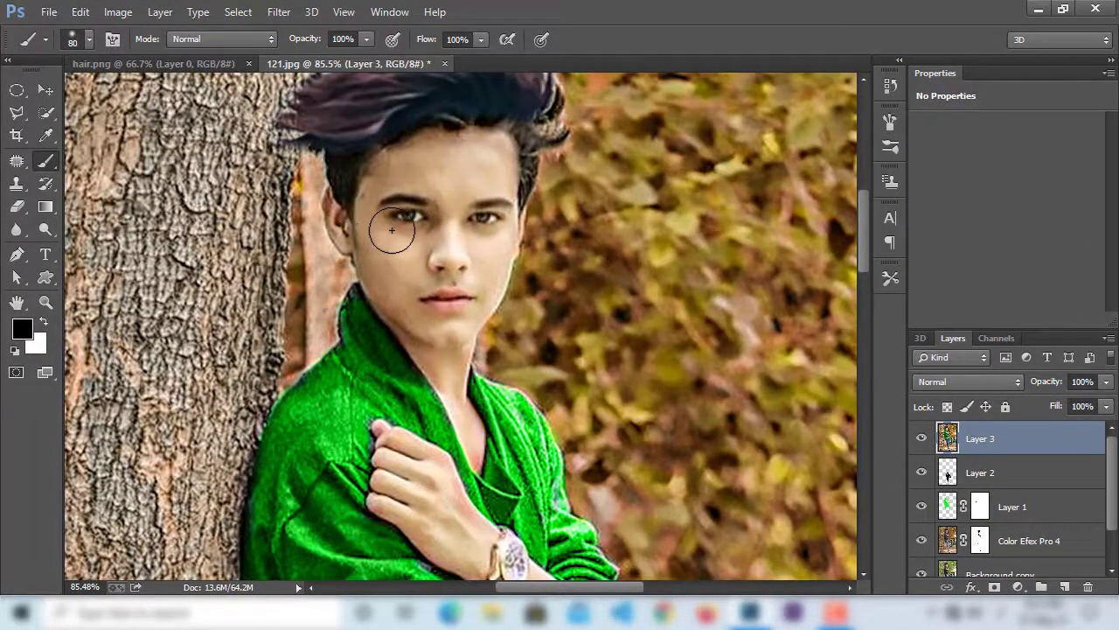
left_click(995, 588)
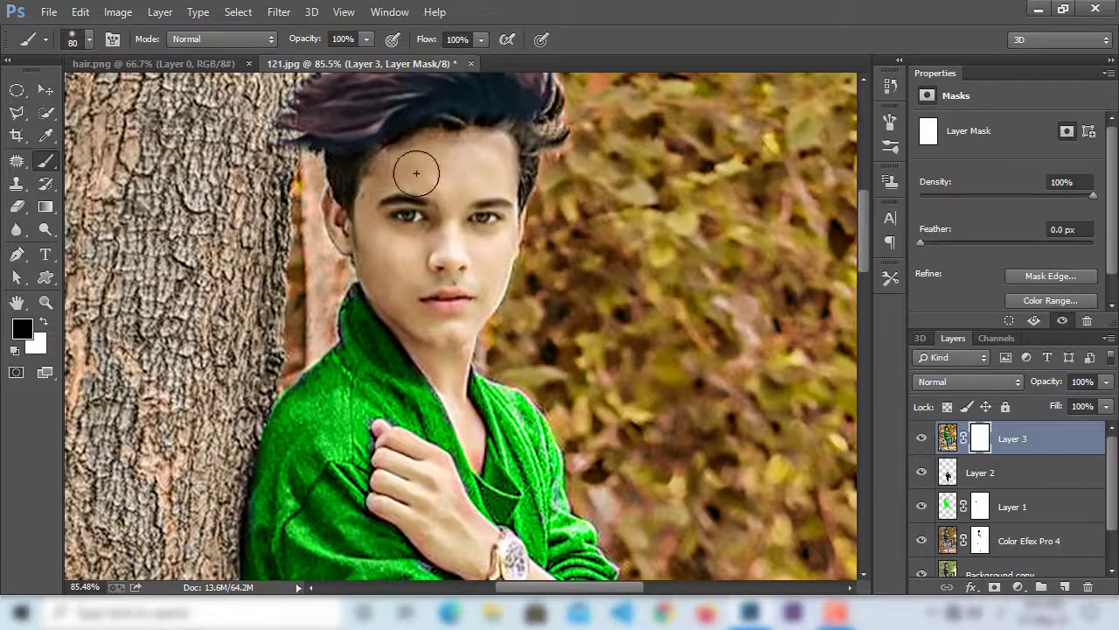
Step: Paint black on the mask with a size-50 brush over the face, neck, hands and ankle
left_click_drag(390, 248, 475, 254)
key("bracketleft")
key("bracketleft")
key("bracketleft")
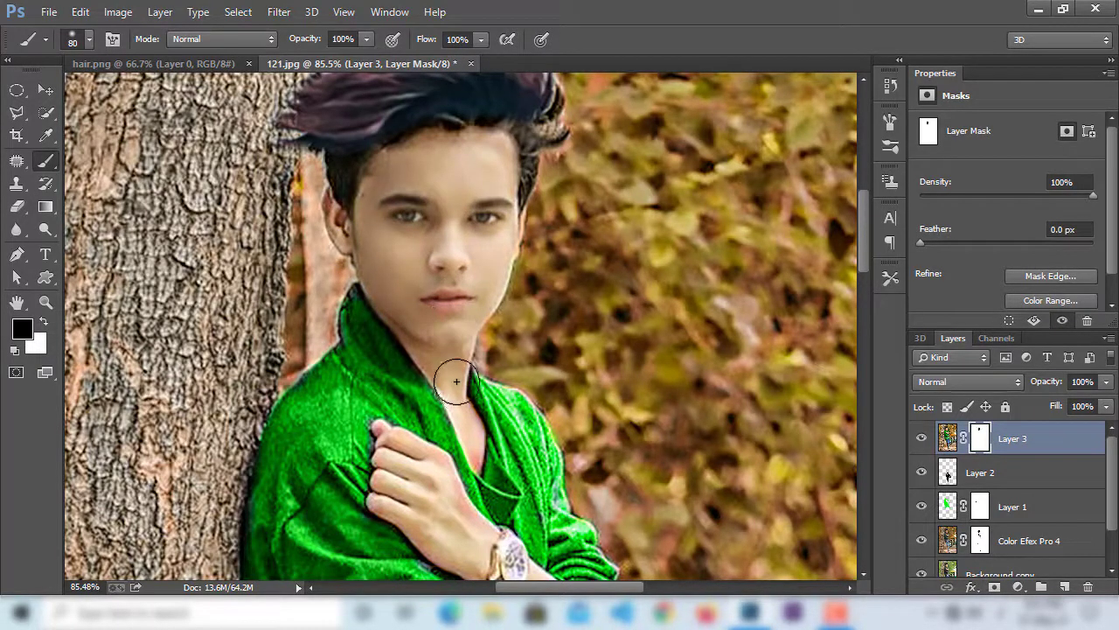
scroll(455, 525, "down", 3)
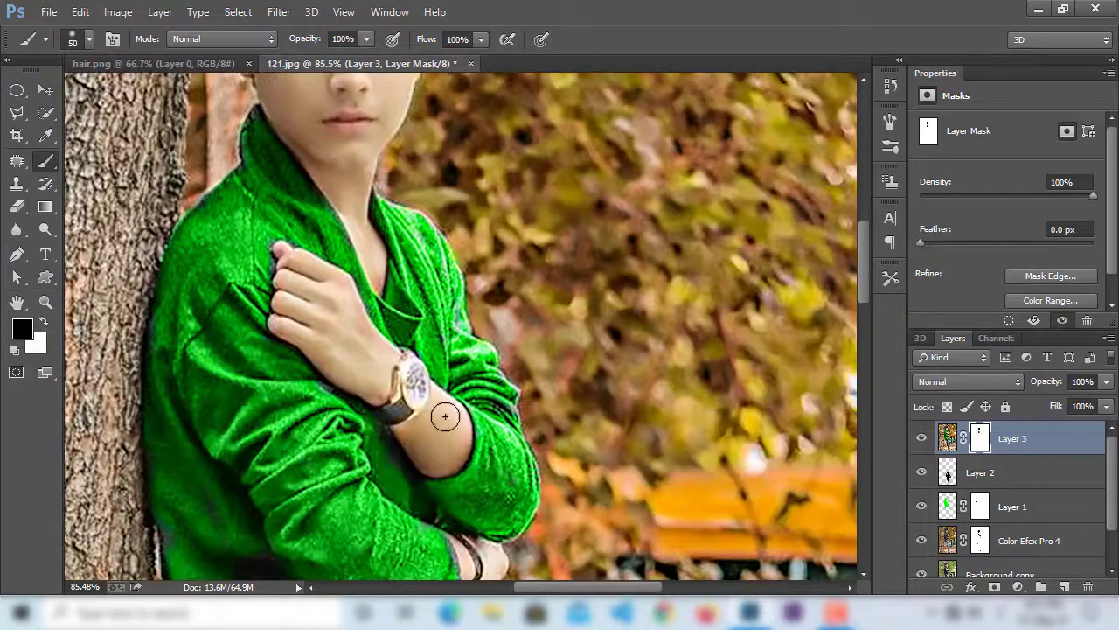
scroll(444, 414, "down", 3)
scroll(437, 437, "down", 5)
scroll(357, 367, "down", 3)
scroll(411, 271, "down", 3)
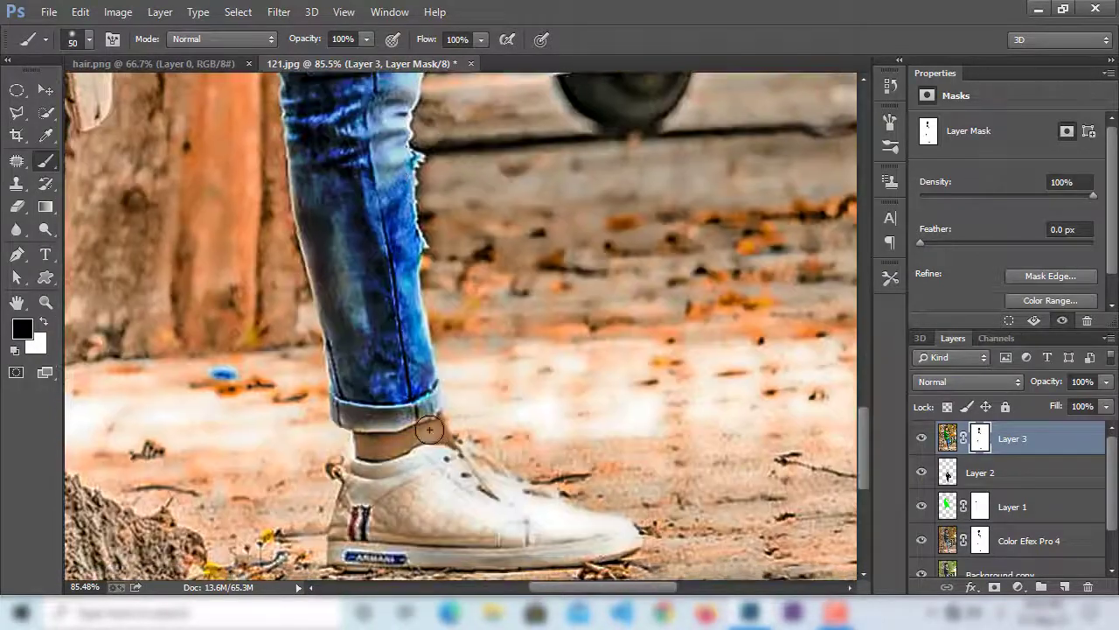
key("ctrl+0")
key("ctrl+alt+shift+e")
scroll(423, 334, "up", 1)
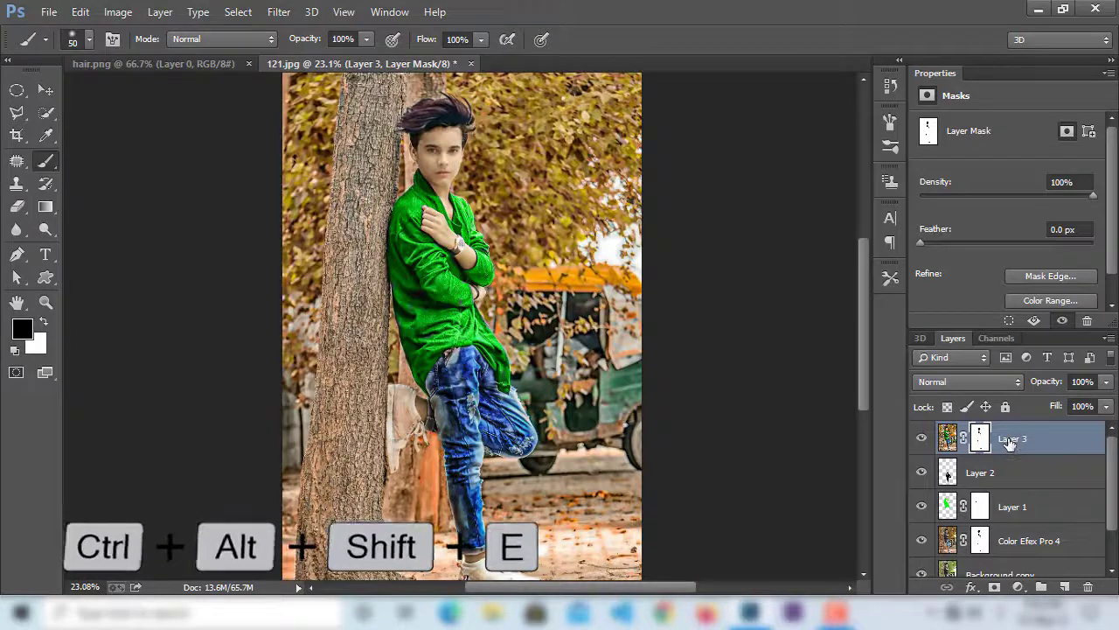
Step: Stamp visible layers into Layer 4 and grade it: Texture +18, Clarity +19, Dehaze -36, Shadows -3
key("ctrl+alt+shift+e")
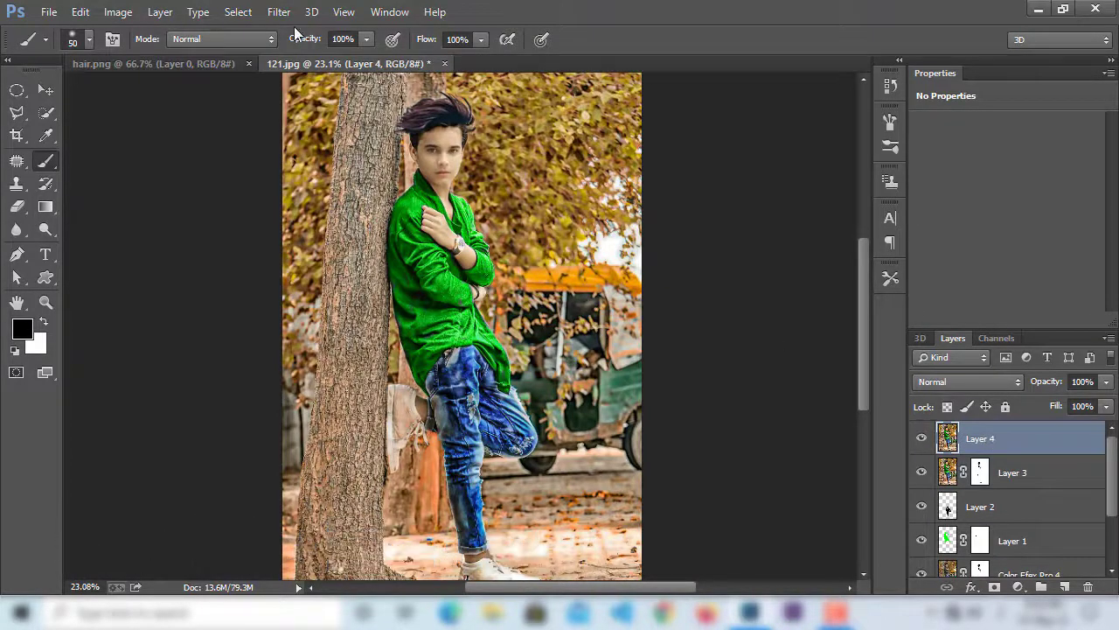
left_click(279, 12)
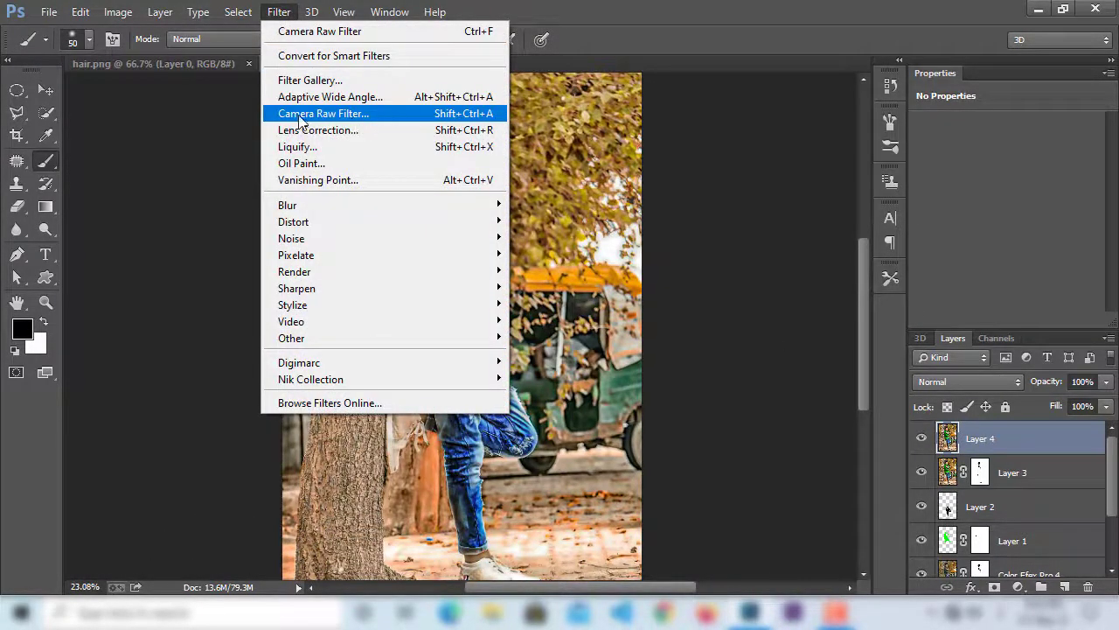
left_click(335, 119)
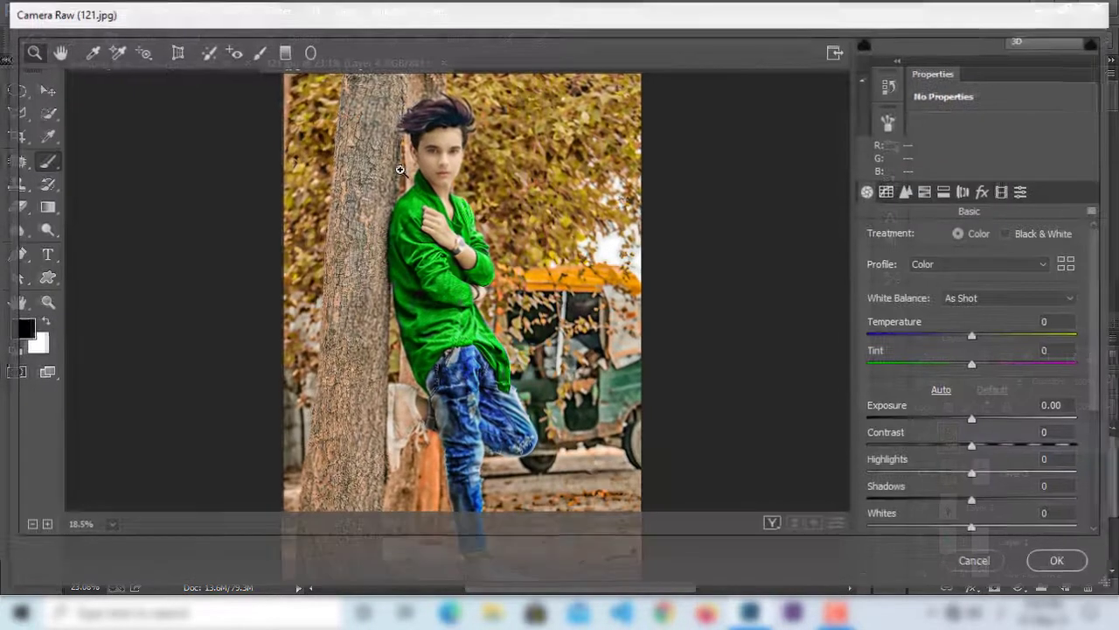
scroll(970, 468, "down", 3)
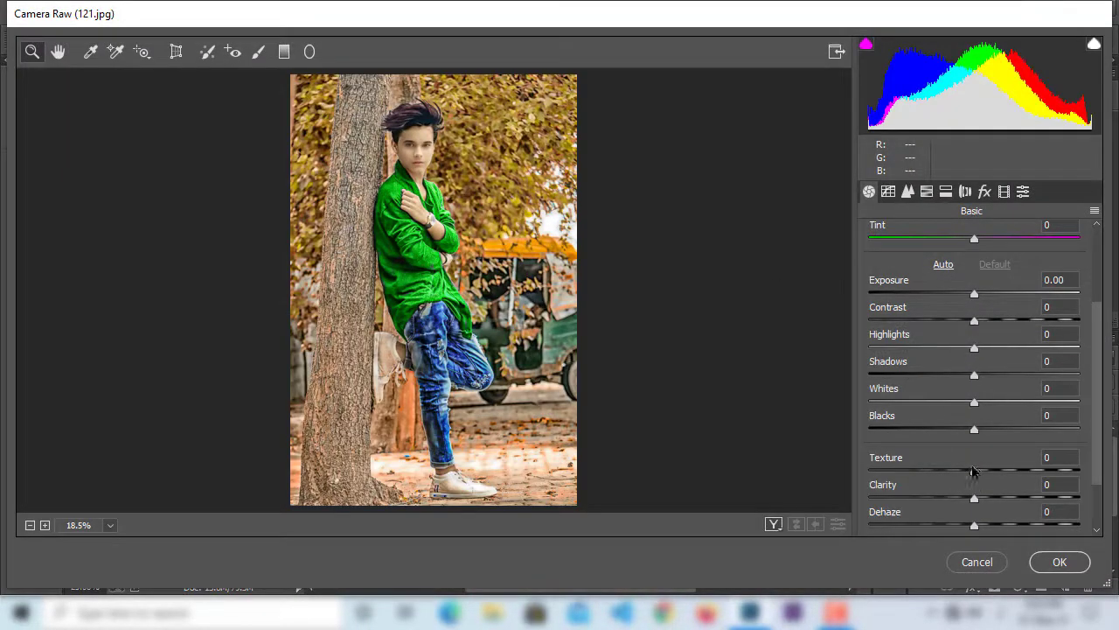
scroll(964, 463, "down", 2)
mouse_move(957, 454)
left_mouse_down()
mouse_move(922, 460)
mouse_move(934, 455)
left_mouse_up()
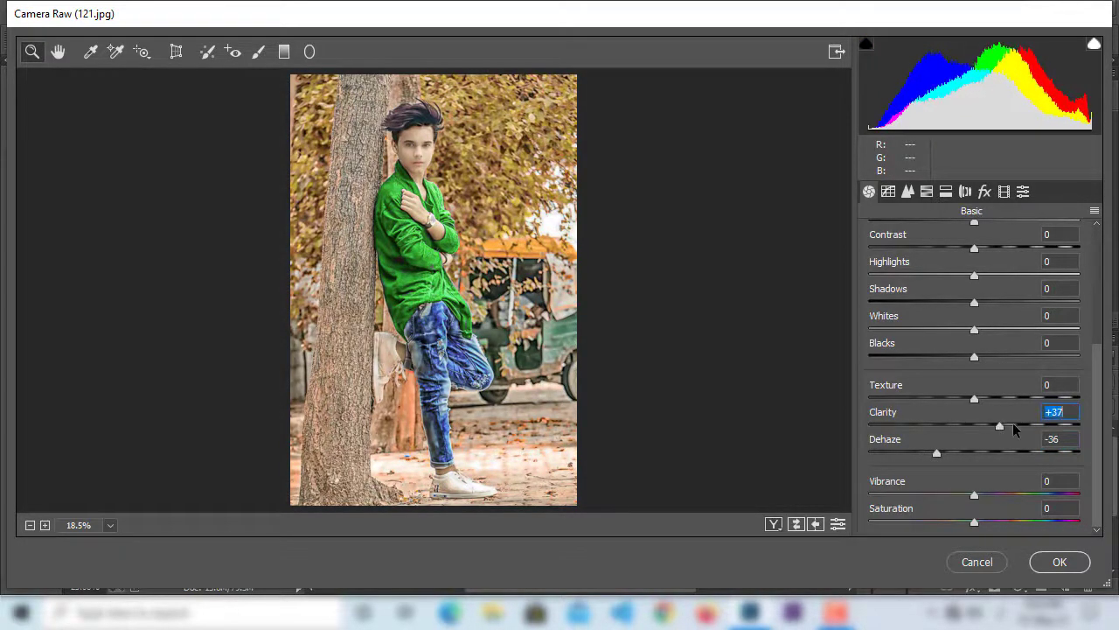
left_click_drag(999, 426, 995, 396)
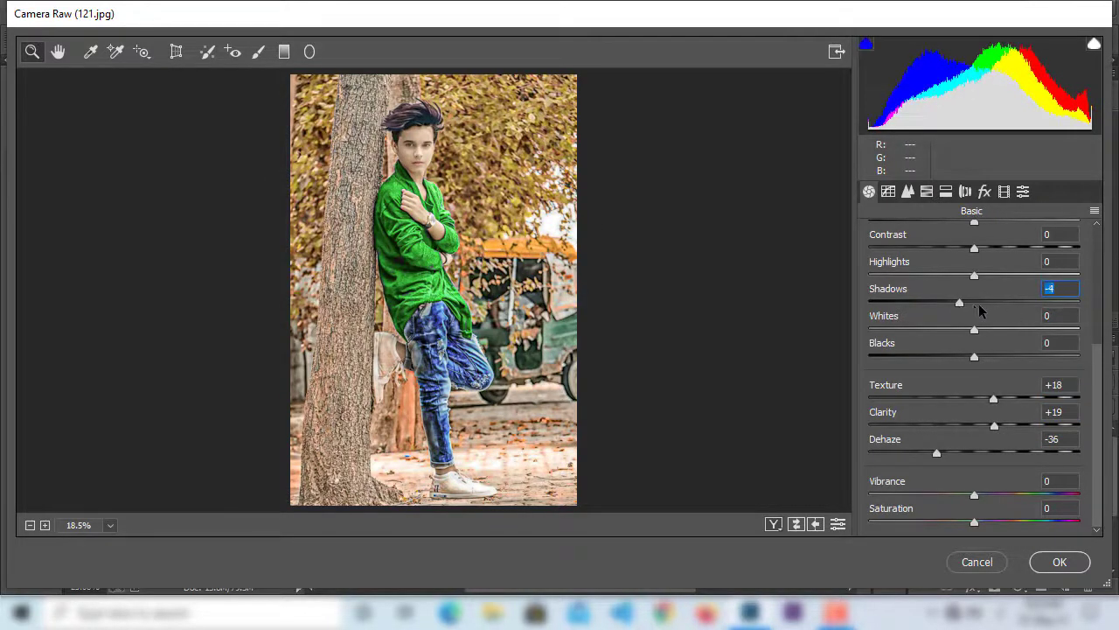
left_click_drag(957, 307, 984, 308)
left_click(1069, 560)
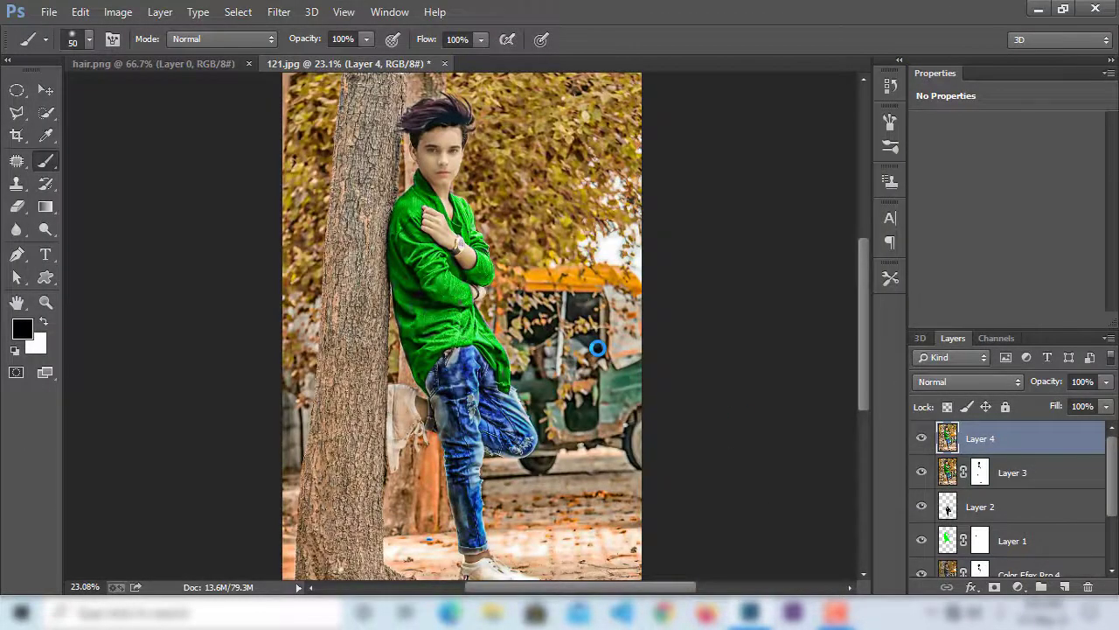
Step: Zoom in and out around the boy's face to inspect the grading
scroll(432, 224, "up", 1)
scroll(450, 96, "up", 1)
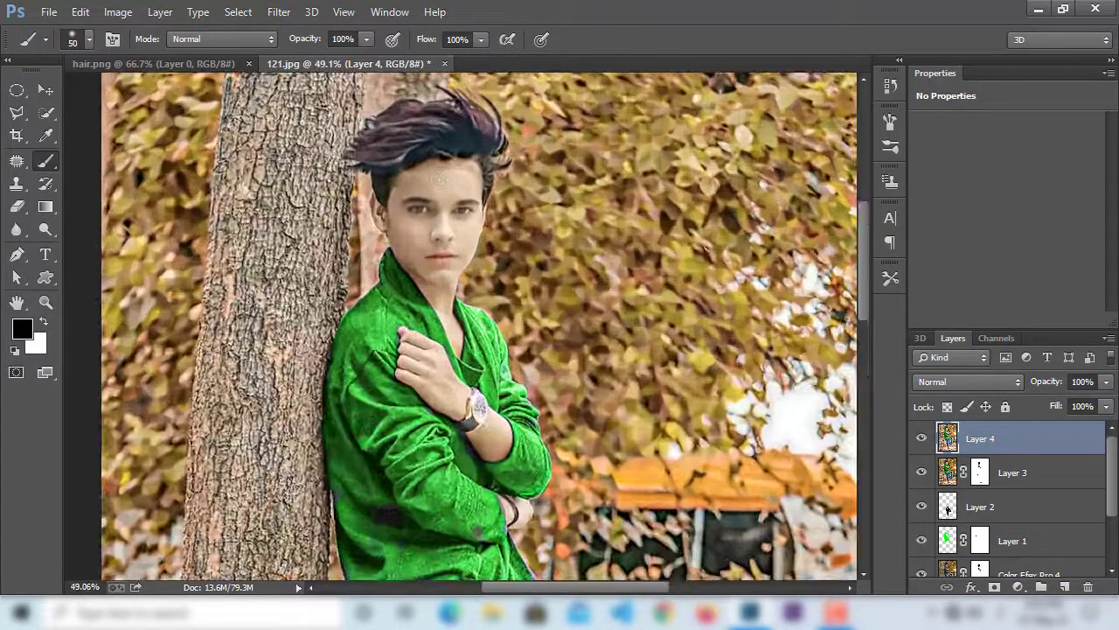
scroll(446, 157, "up", 2)
scroll(455, 130, "down", 1)
scroll(448, 154, "down", 1)
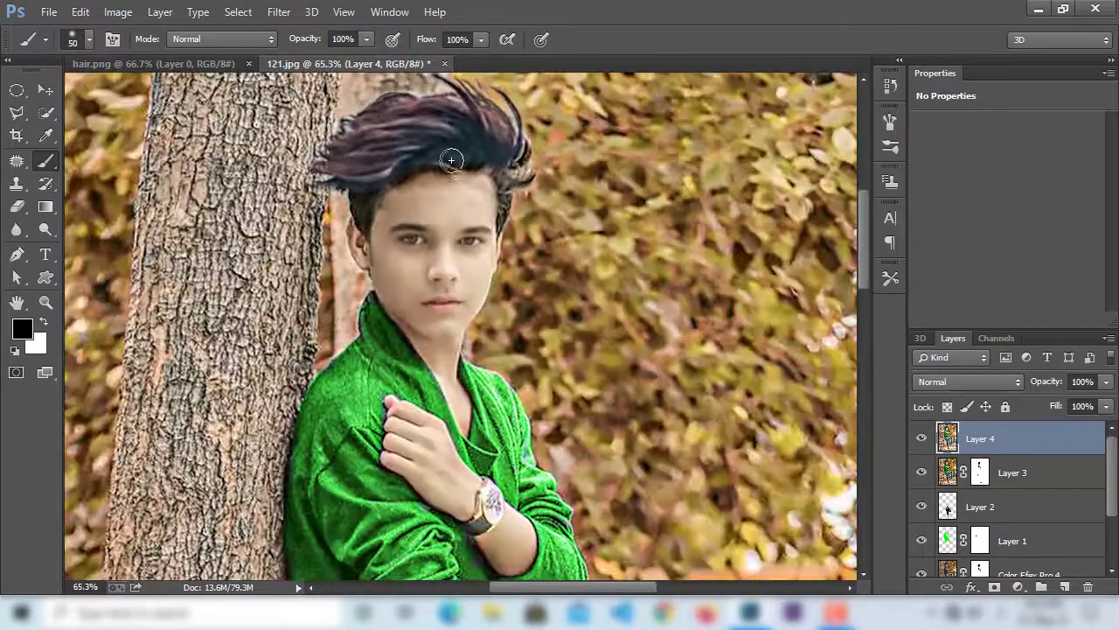
scroll(448, 155, "down", 1)
scroll(449, 161, "down", 1)
scroll(450, 163, "down", 2)
scroll(450, 163, "up", 1)
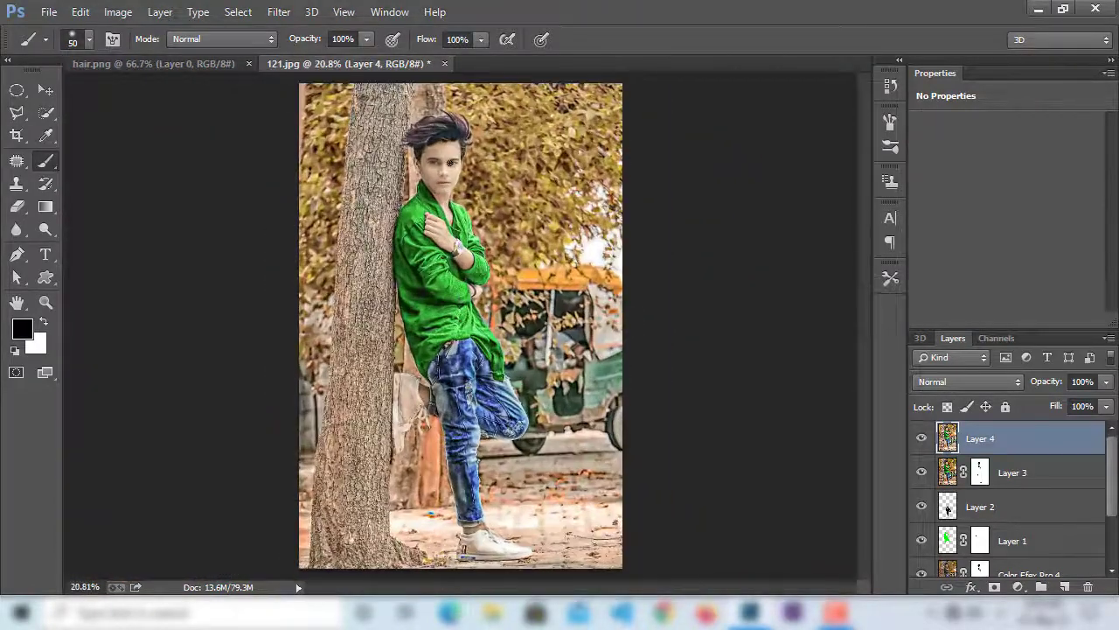
scroll(450, 162, "up", 1)
scroll(449, 163, "down", 1)
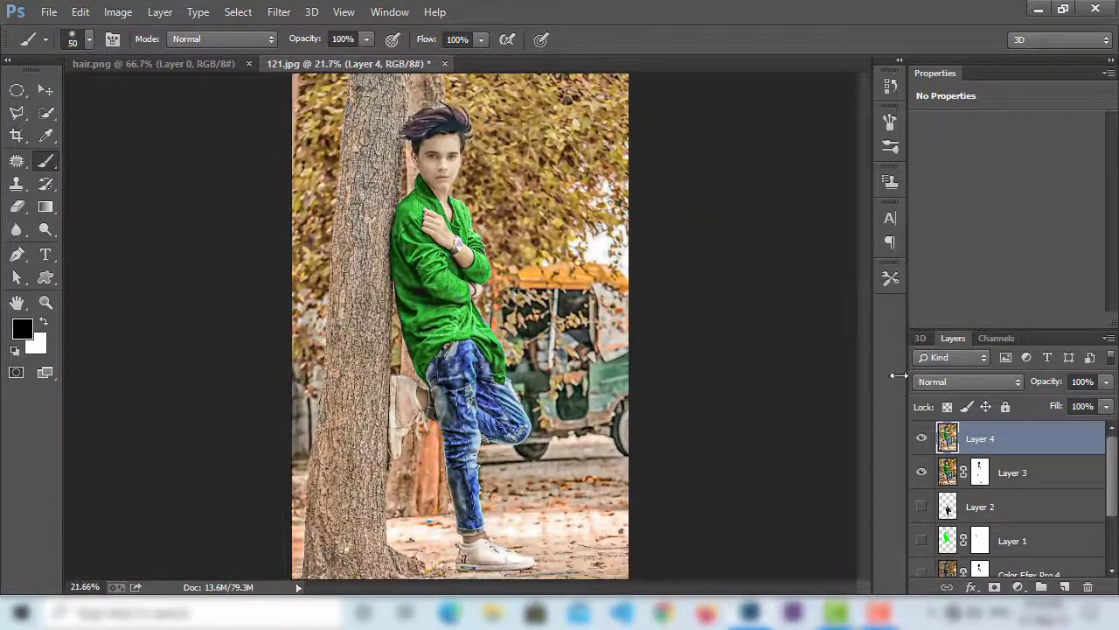
Step: Toggle Layer 4's visibility to compare, leaving Layers 1 and 2 hidden
left_click(921, 439)
scroll(439, 138, "up", 1)
scroll(439, 138, "up", 2)
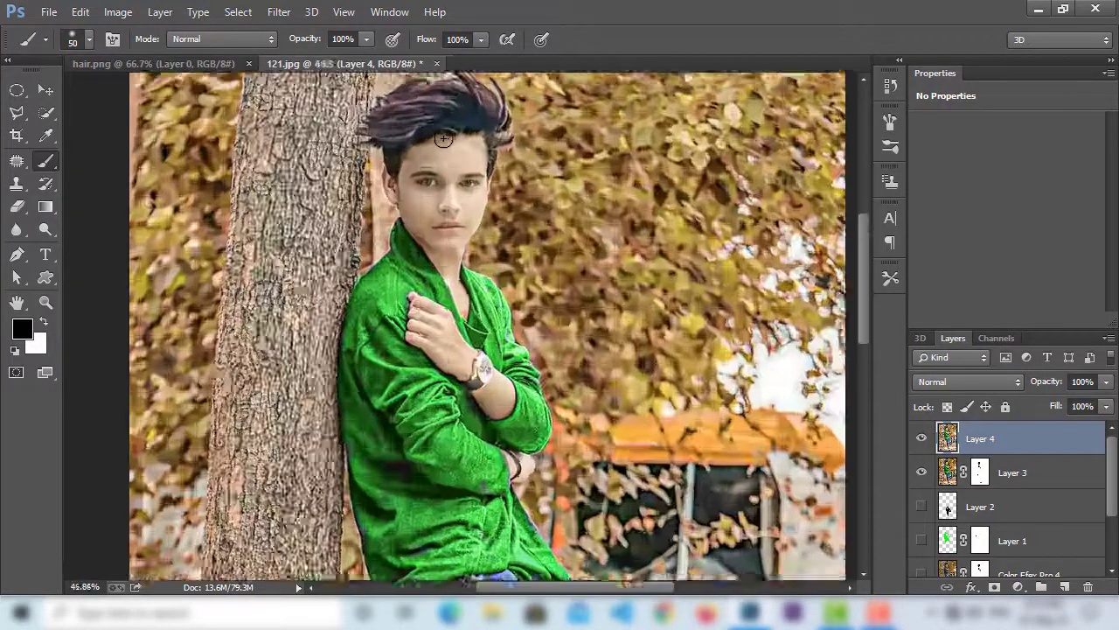
scroll(455, 123, "up", 2)
scroll(454, 122, "up", 2)
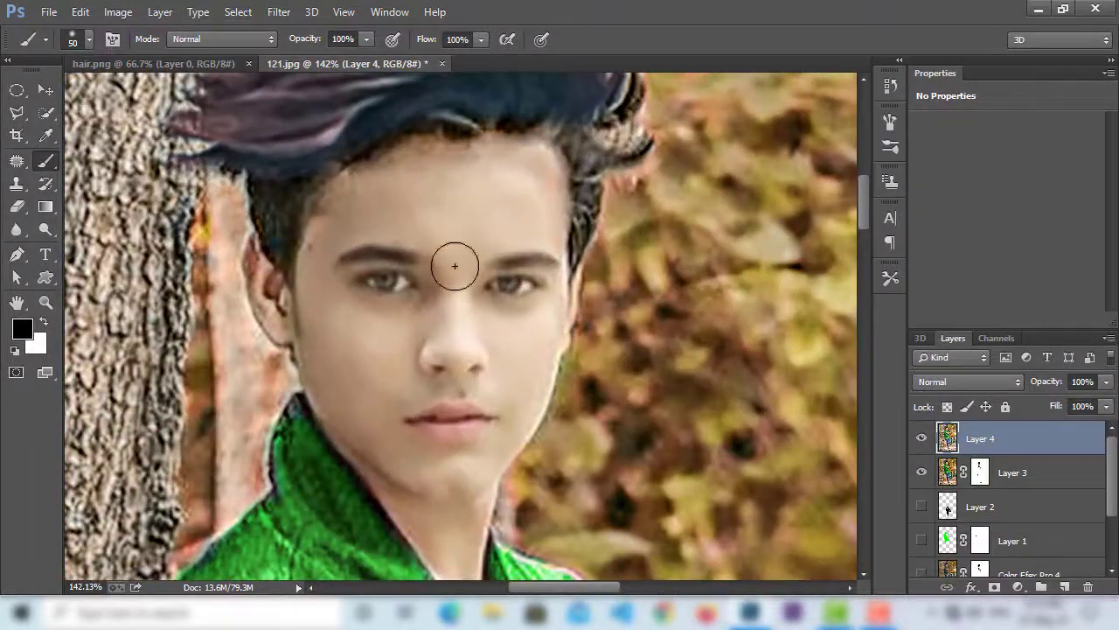
scroll(455, 267, "up", 1)
scroll(476, 290, "down", 2)
scroll(469, 286, "up", 2)
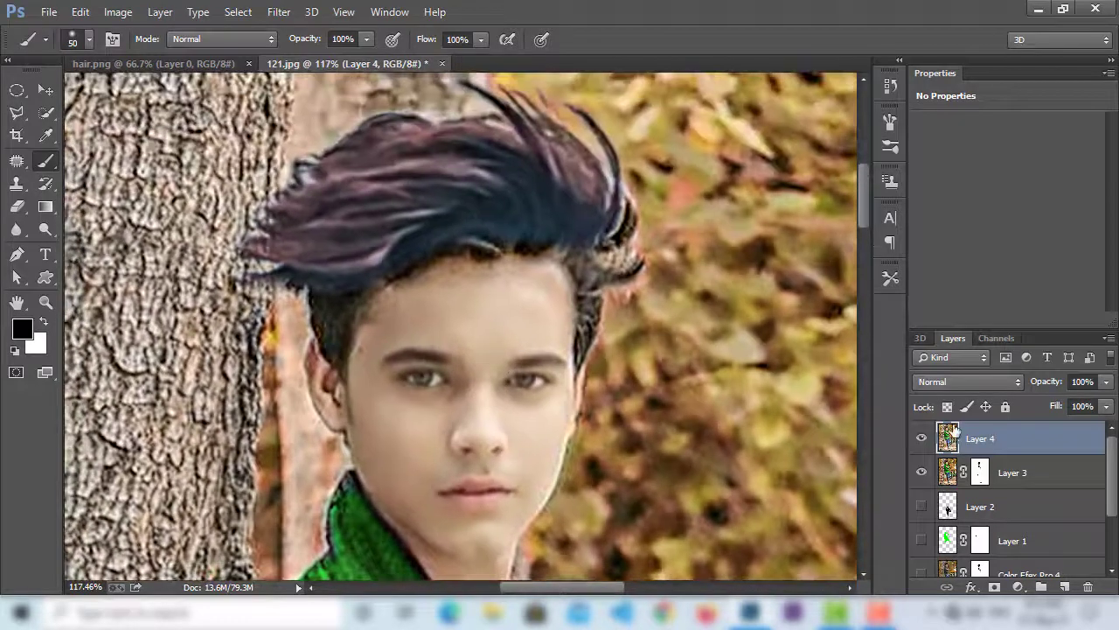
Step: Switch to the Mixer Brush Tool with Wet 20%, Mix 20% and Flow 75%
right_click(51, 159)
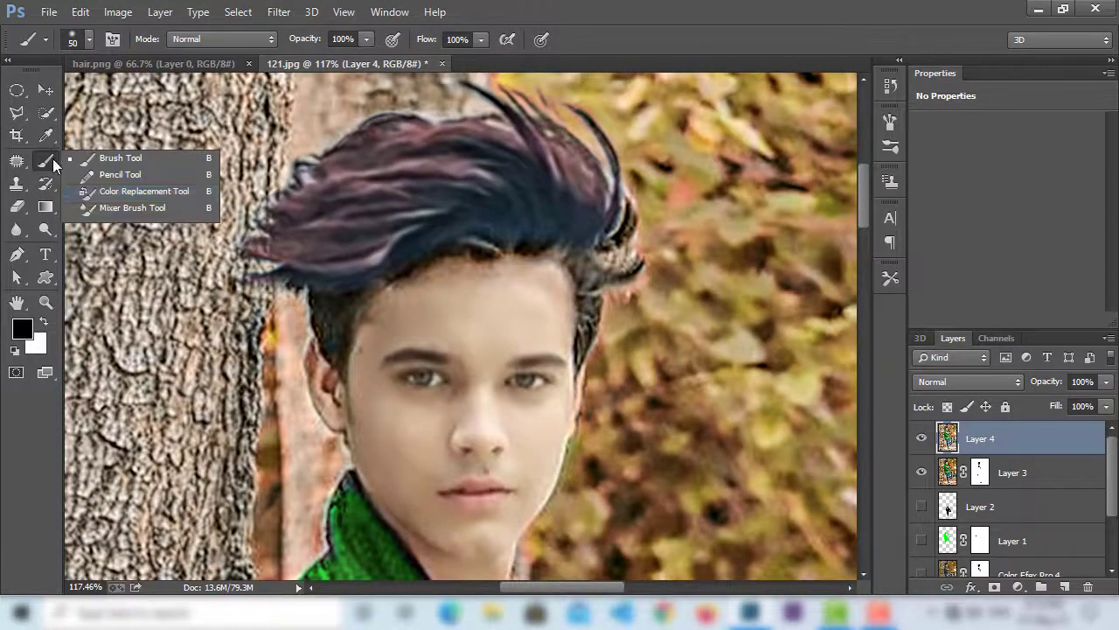
left_click(135, 208)
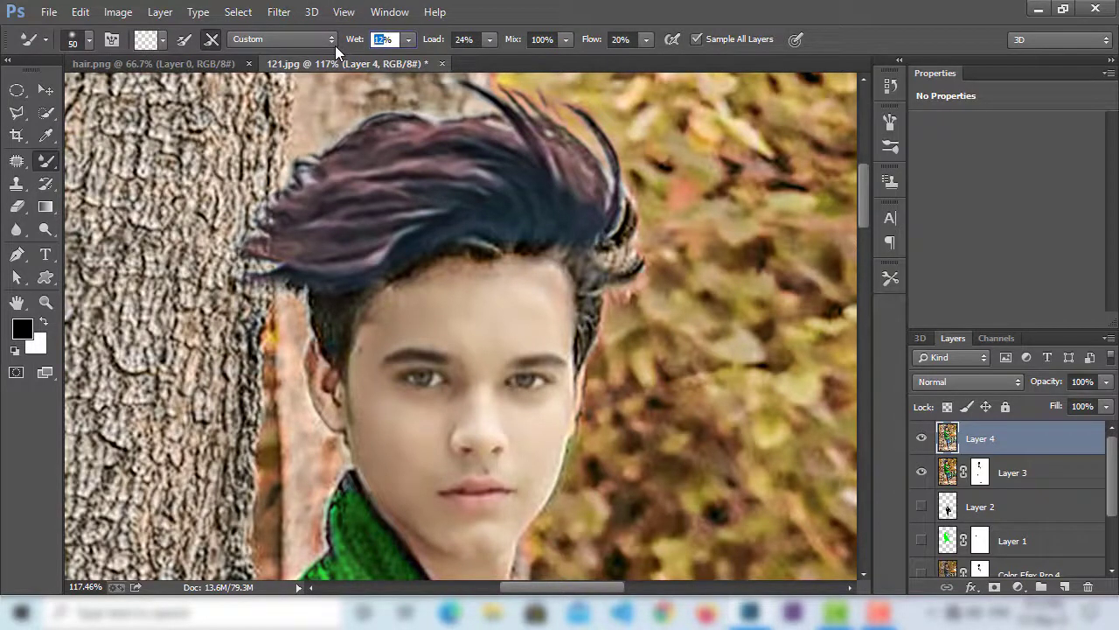
type("20")
left_click(542, 38)
left_click(619, 39)
type("75")
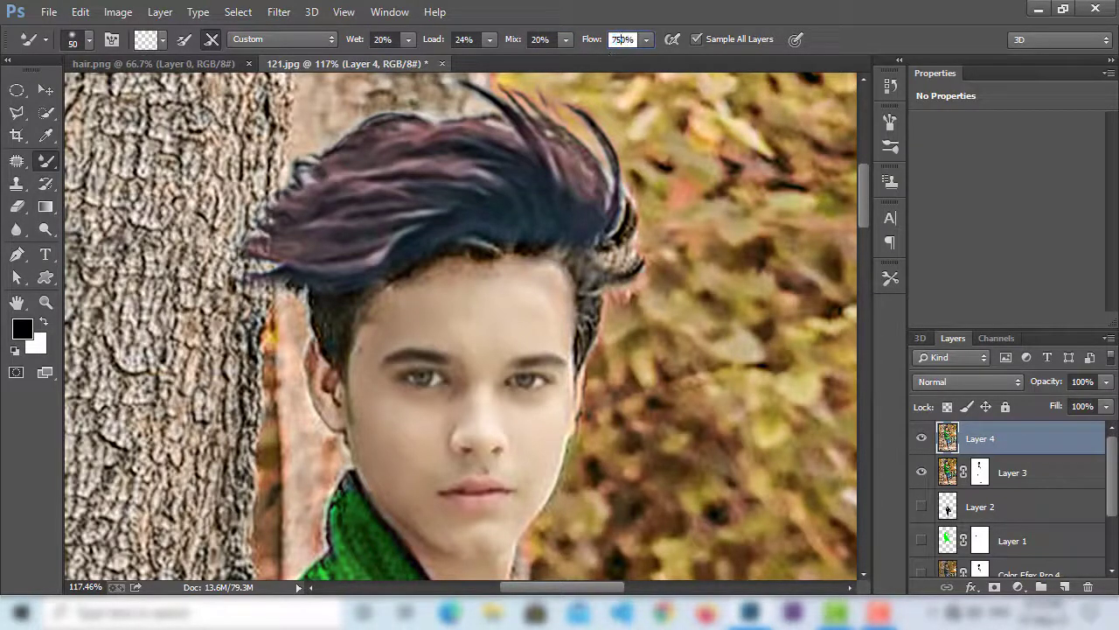
type("5")
key("Return")
Step: Blend the hairline and face on Layer 4 with mixer-brush strokes, then zoom out to review
mouse_move(513, 306)
left_mouse_down()
mouse_move(536, 282)
mouse_move(485, 307)
mouse_move(492, 279)
mouse_move(449, 284)
left_mouse_up()
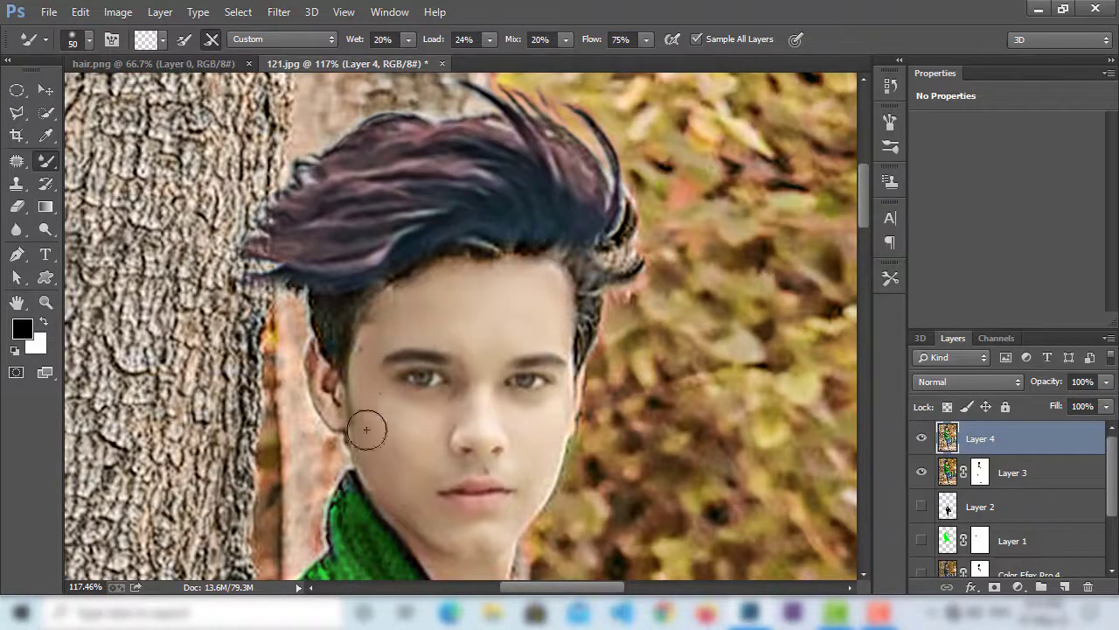
scroll(440, 430, "down", 2)
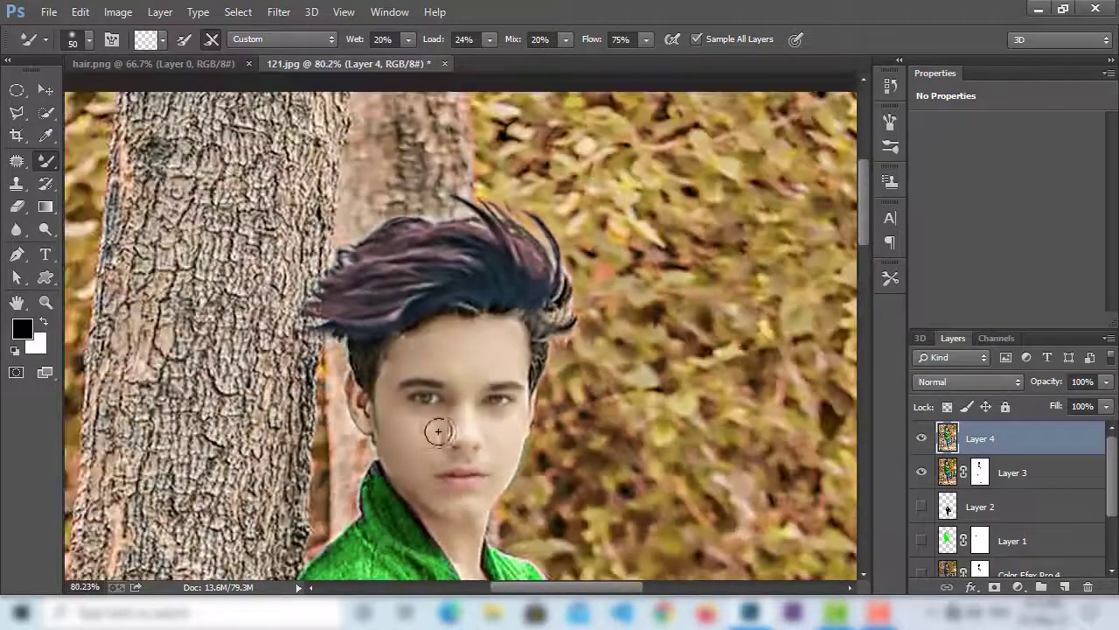
scroll(475, 411, "up", 3)
scroll(519, 280, "down", 3)
scroll(465, 310, "down", 2)
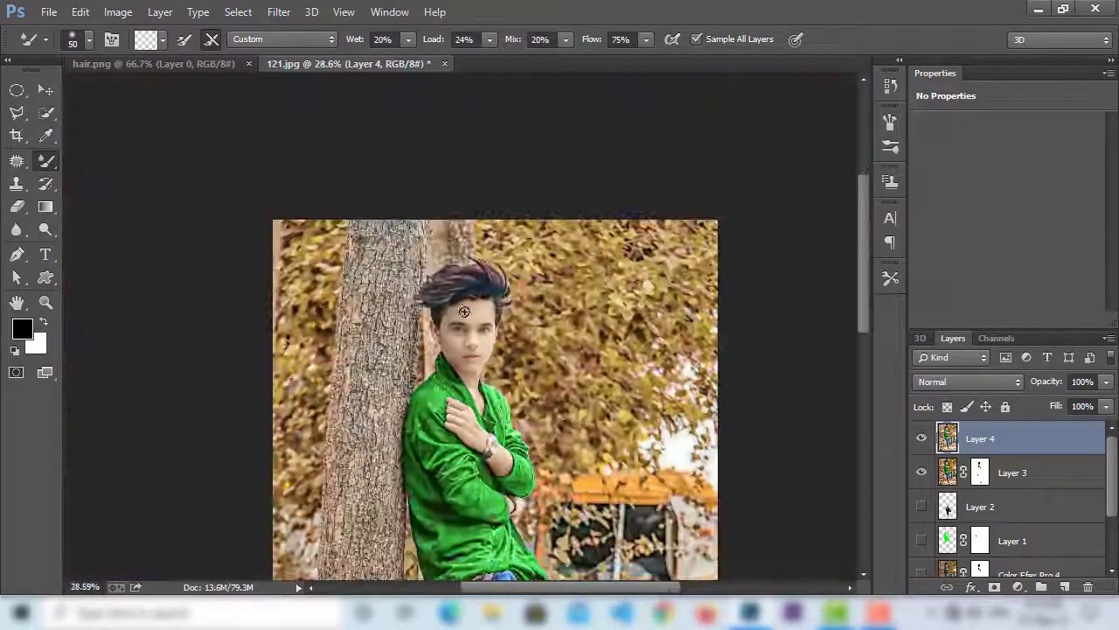
scroll(446, 306, "down", 1)
scroll(446, 306, "up", 3)
scroll(413, 121, "down", 1)
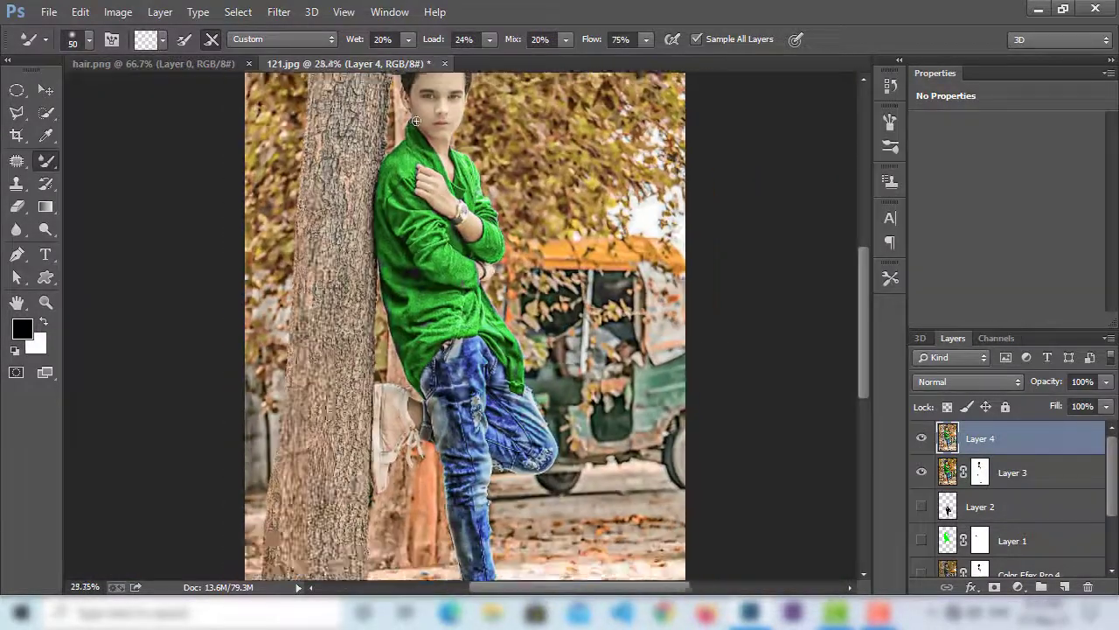